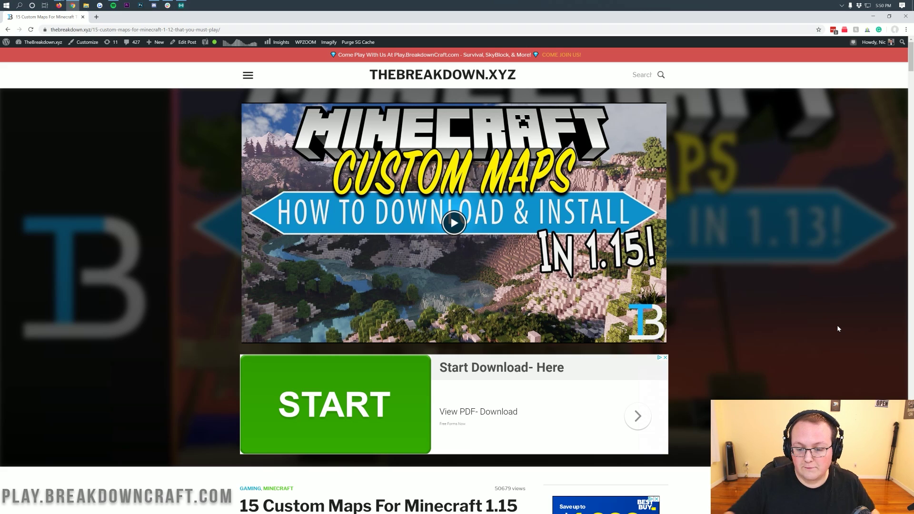
scroll(833, 329, "down", 15)
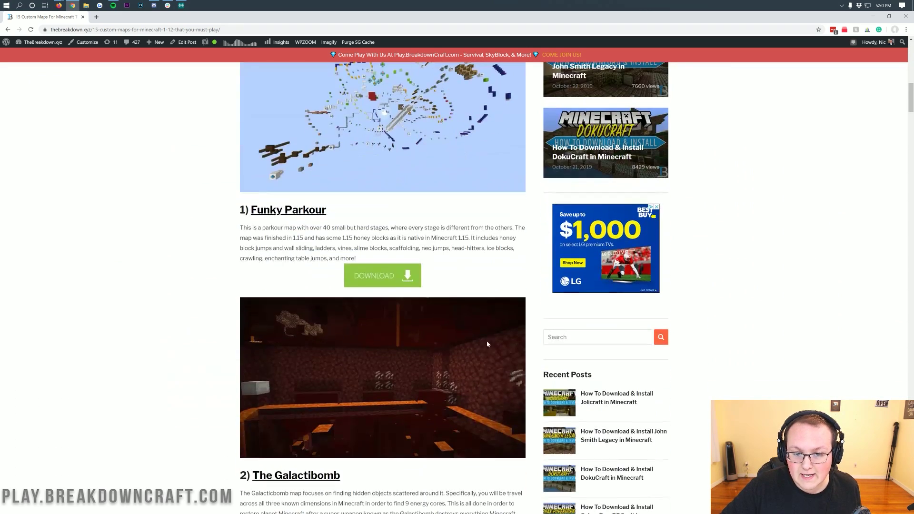
scroll(471, 362, "up", 15)
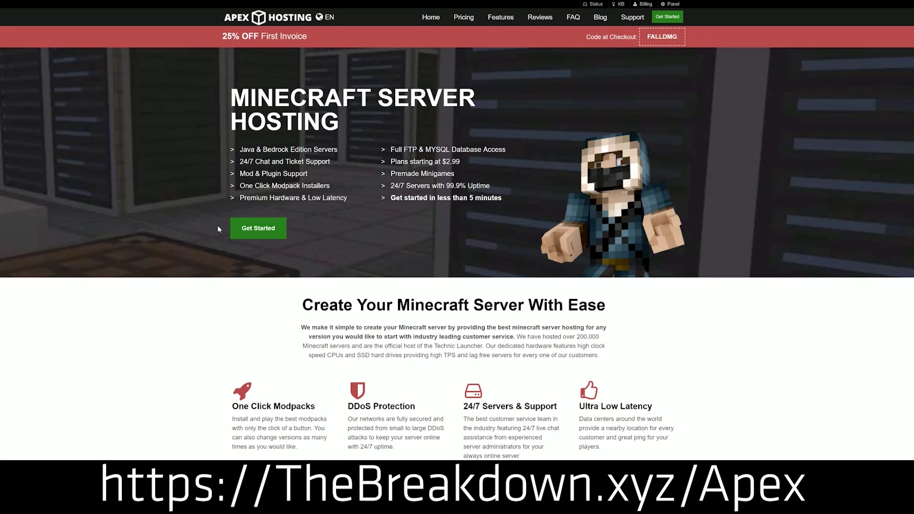
- Review the Apex Hosting feature list, highlighting 24/7 Servers & Support, Automated Backups and Instant Setup
scroll(357, 284, "down", 3)
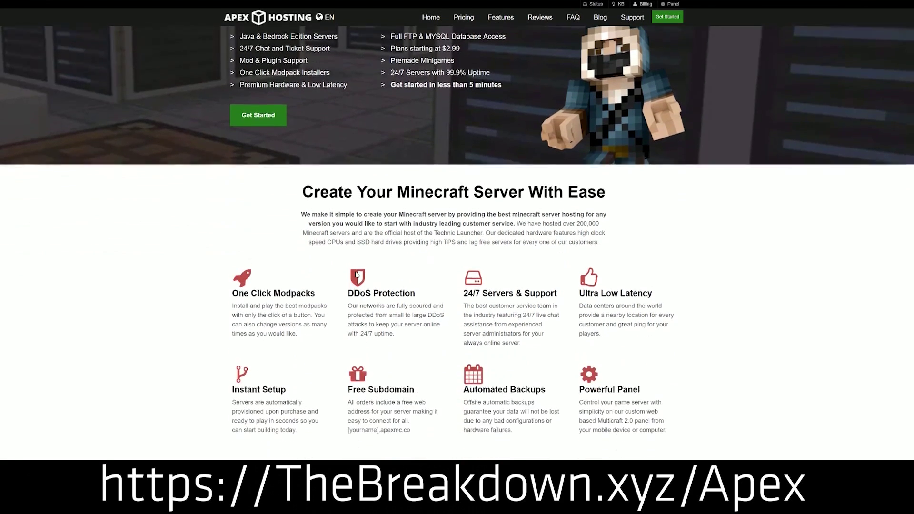
scroll(357, 275, "down", 2)
left_click_drag(232, 213, 561, 217)
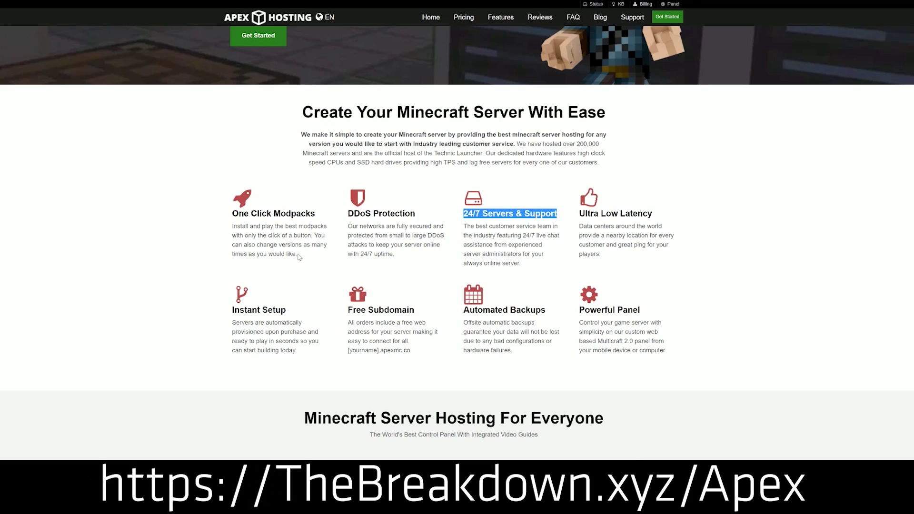
left_click_drag(462, 310, 572, 310)
left_click_drag(304, 353, 232, 310)
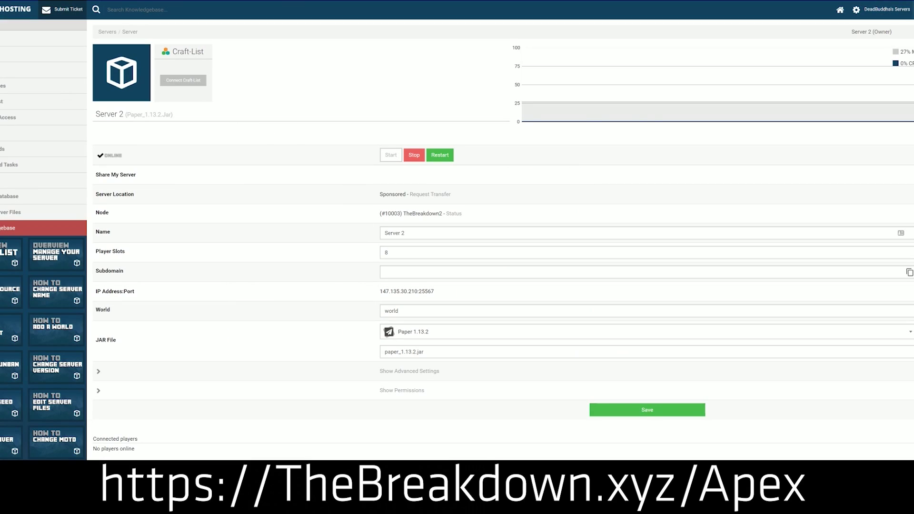
- Change the server's JAR file to Minecraft 1.15, confirming the version change and keeping the existing world
left_click(431, 337)
scroll(426, 409, "down", 2)
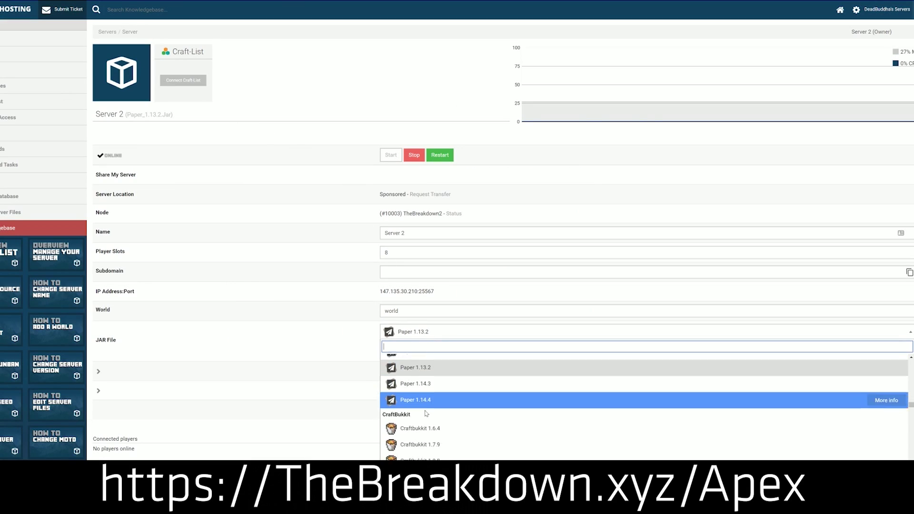
scroll(426, 409, "down", 10)
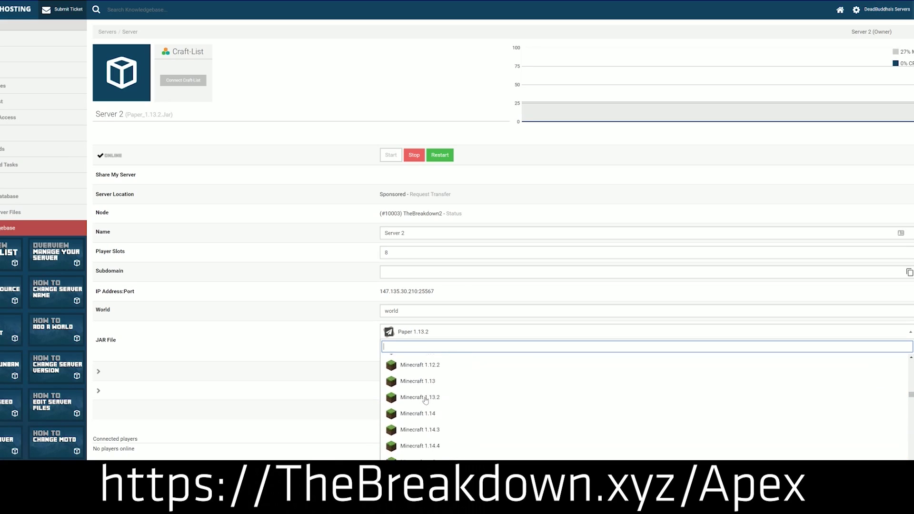
scroll(425, 400, "down", 5)
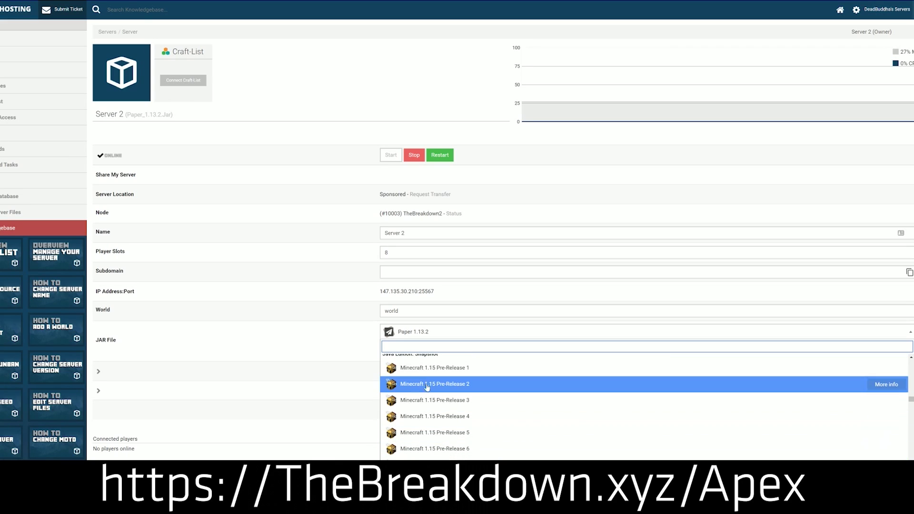
scroll(426, 395, "up", 5)
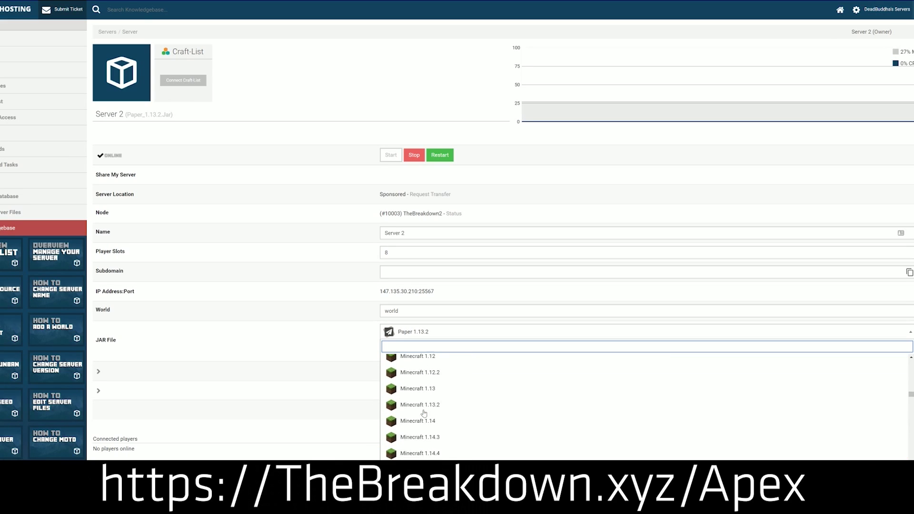
scroll(424, 413, "down", 2)
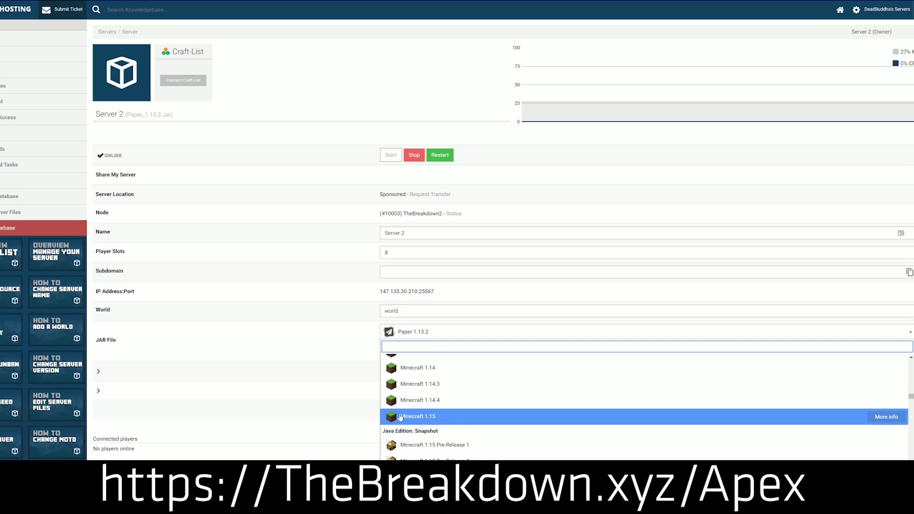
left_click(400, 417)
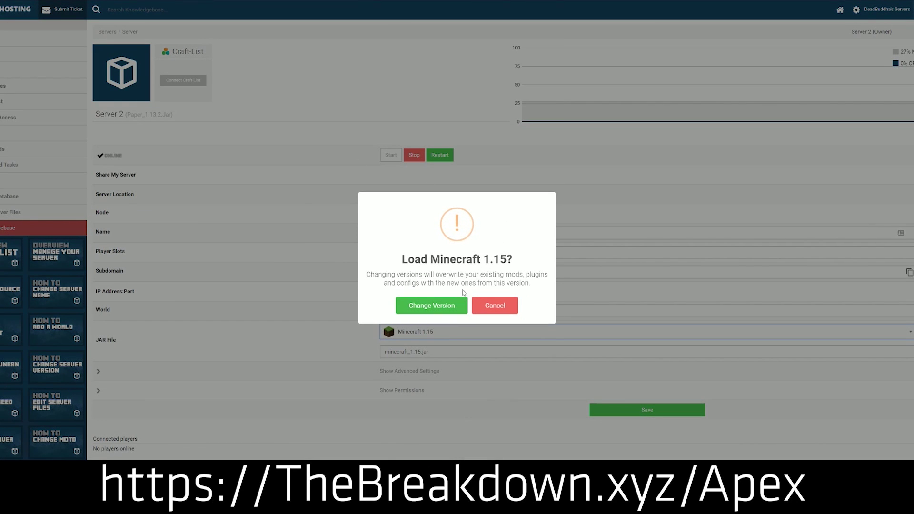
left_click(425, 305)
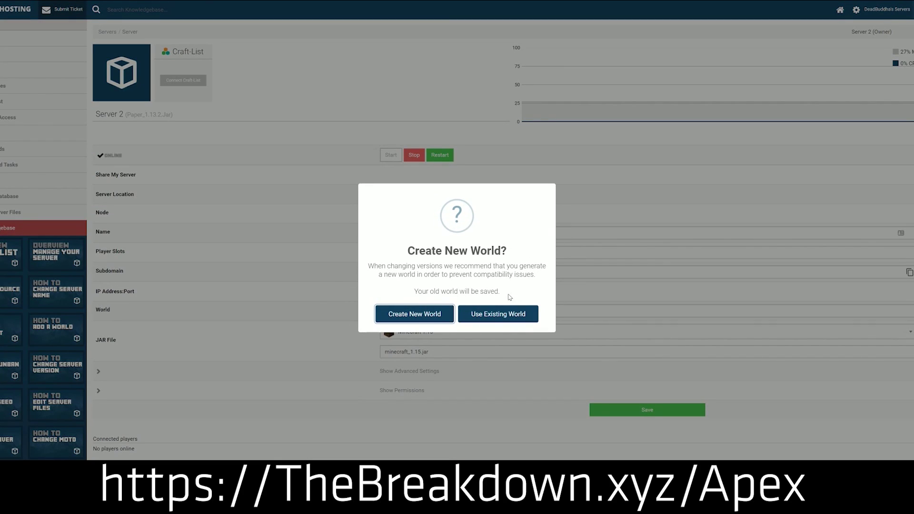
left_click(499, 314)
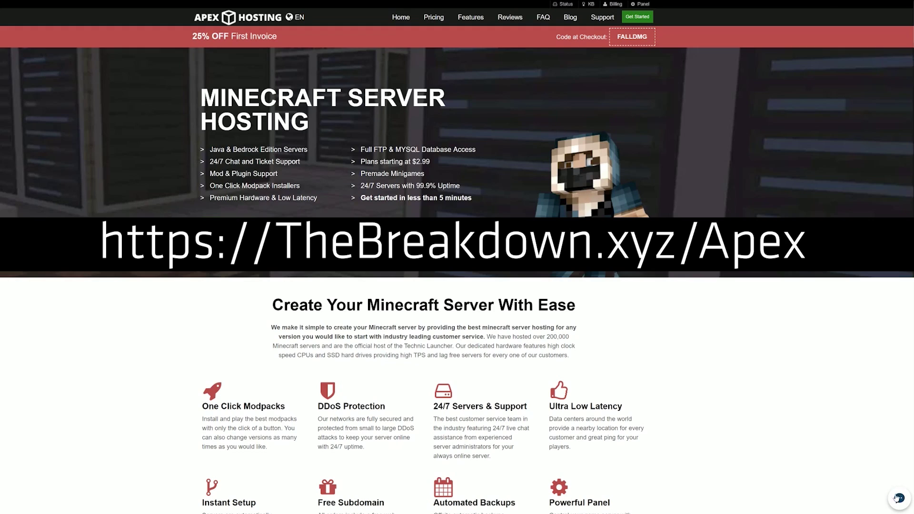
- Open the Apex Hosting live chat and start a chat with the contact details already filled in
left_click(897, 498)
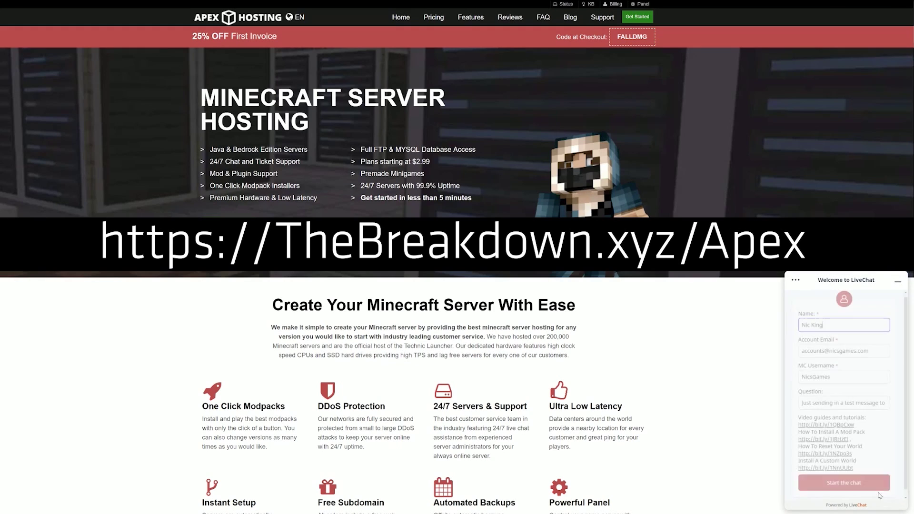
left_click(841, 482)
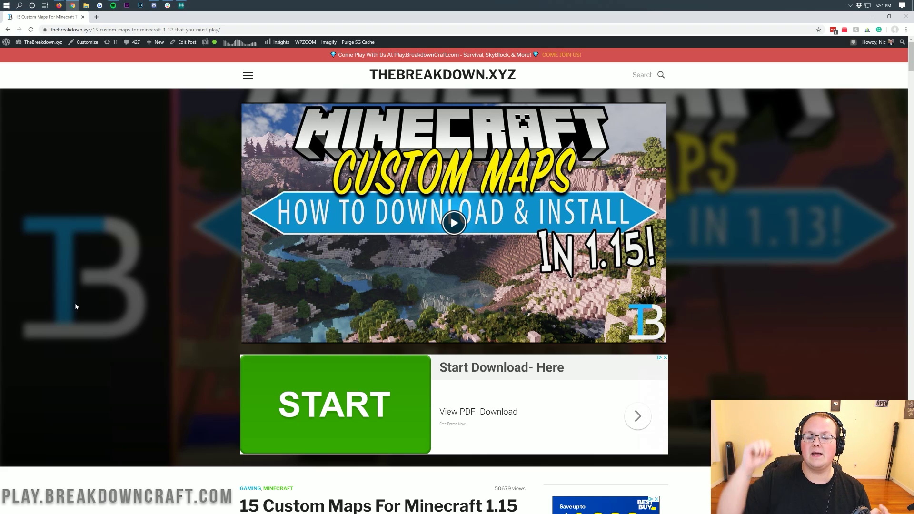
- Look through the article's list of custom maps for Minecraft 1.15, from Funky Parkour down to Beeblock Islands and back
scroll(163, 247, "down", 10)
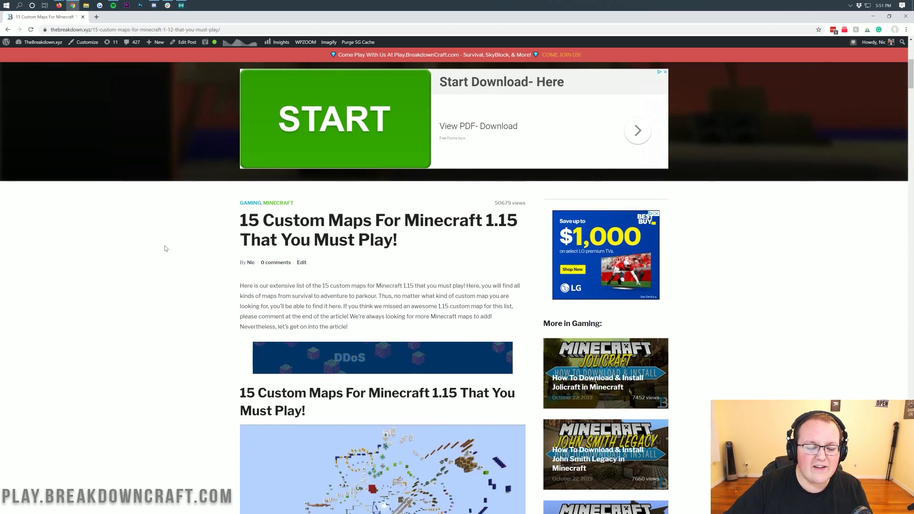
scroll(187, 246, "down", 15)
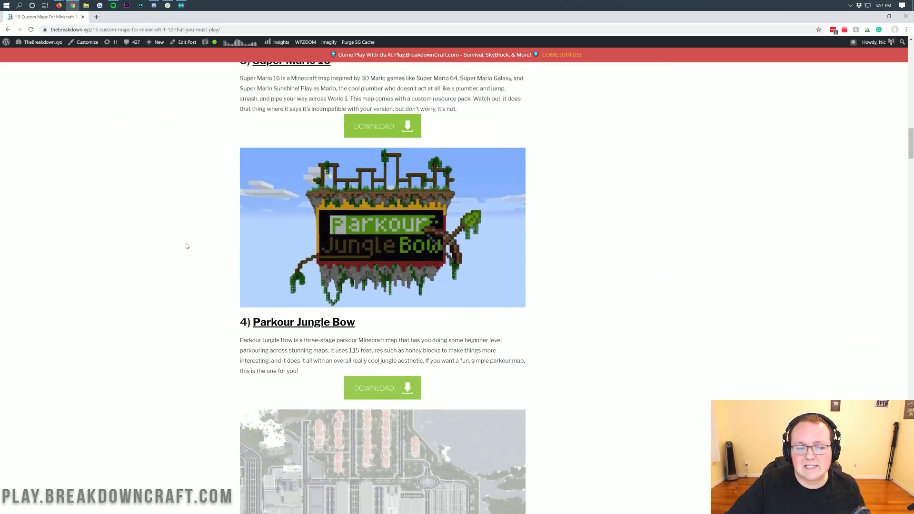
scroll(189, 245, "down", 13)
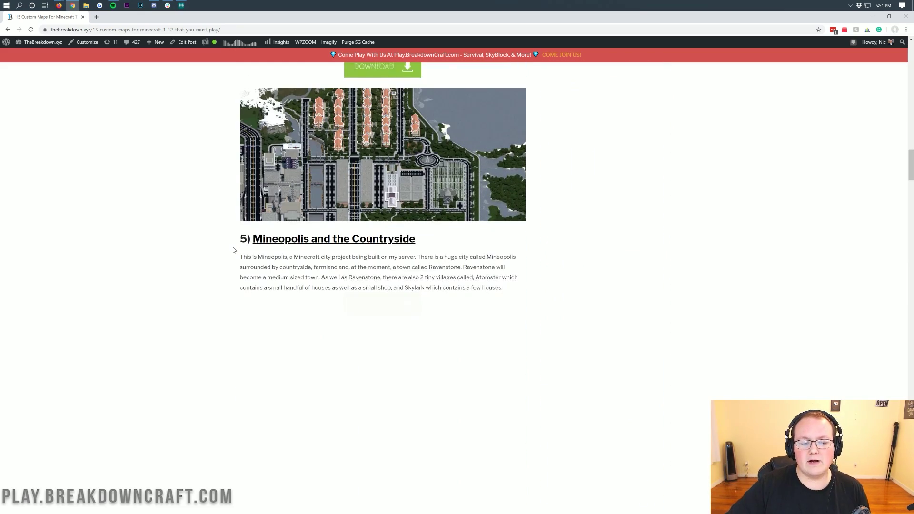
scroll(233, 250, "down", 20)
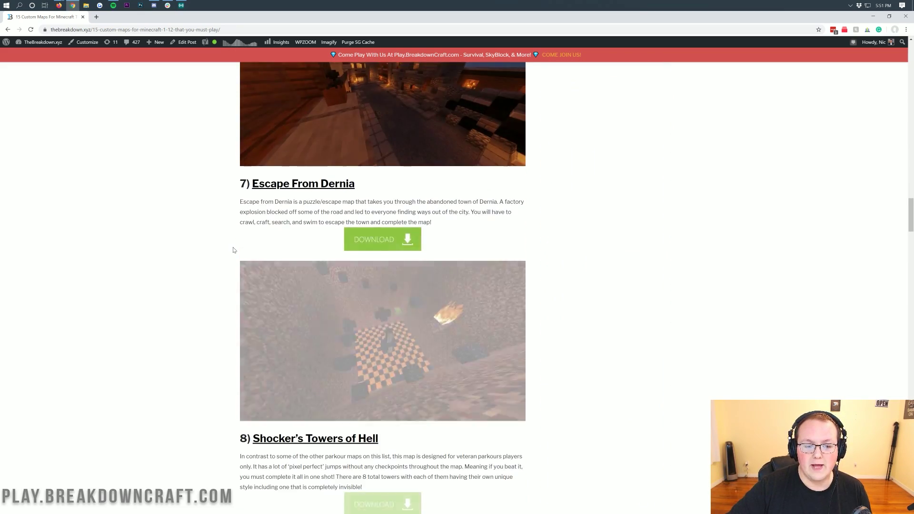
scroll(233, 251, "down", 5)
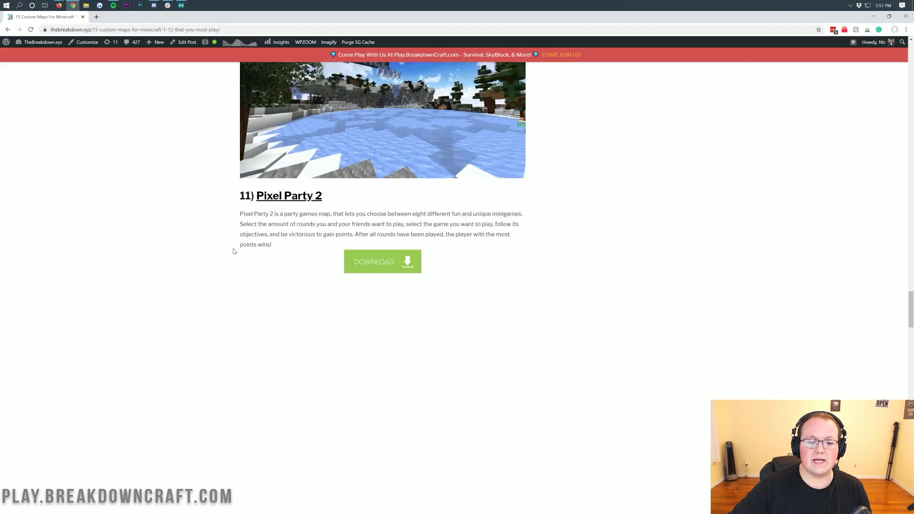
scroll(233, 251, "up", 9)
scroll(233, 251, "down", 12)
scroll(233, 250, "down", 10)
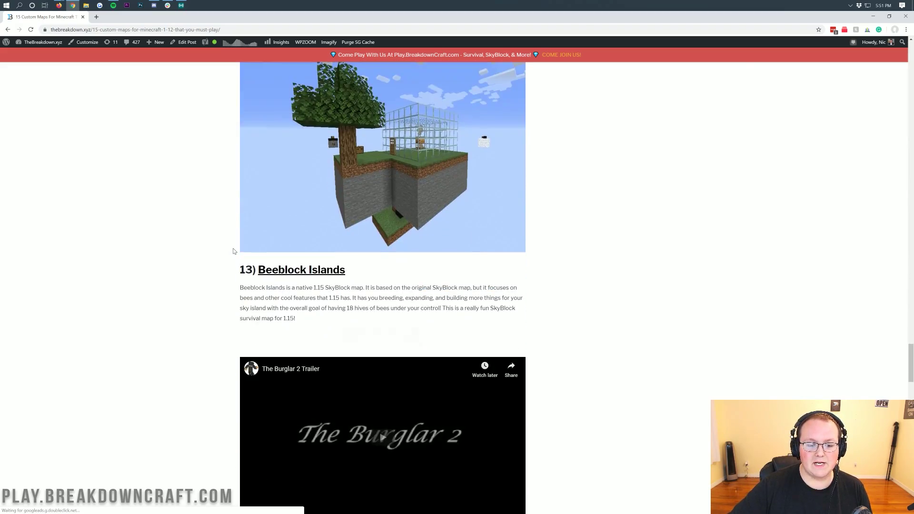
scroll(233, 251, "up", 20)
scroll(233, 251, "up", 10)
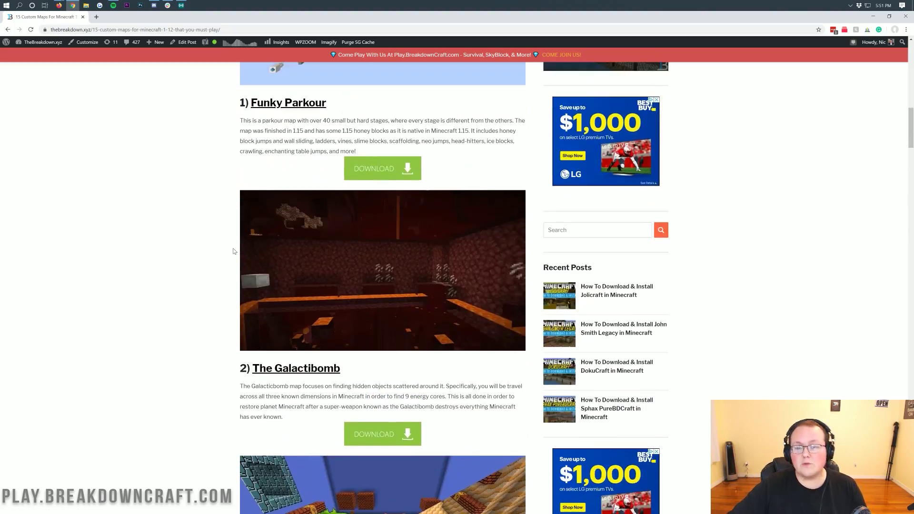
- Open the download pages for Funky Parkour and Mineopolis and the Countryside in new browser tabs
scroll(233, 251, "down", 3)
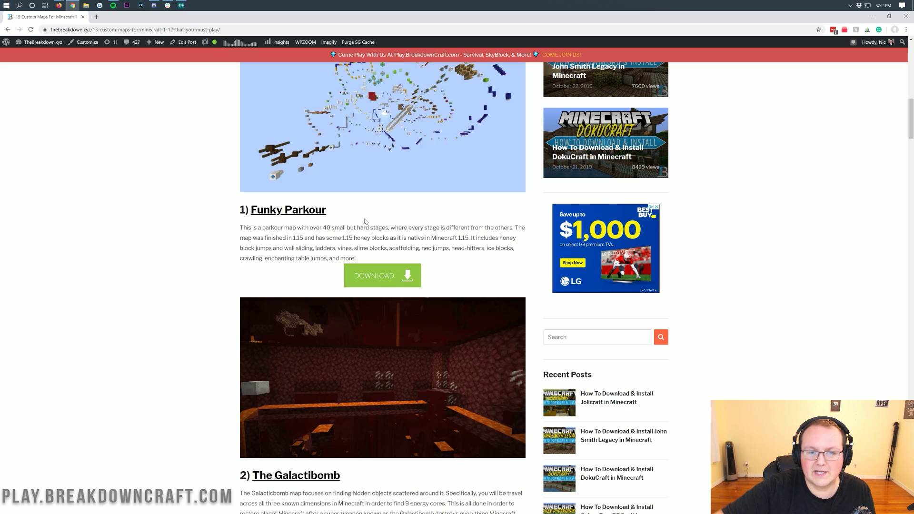
right_click(380, 283)
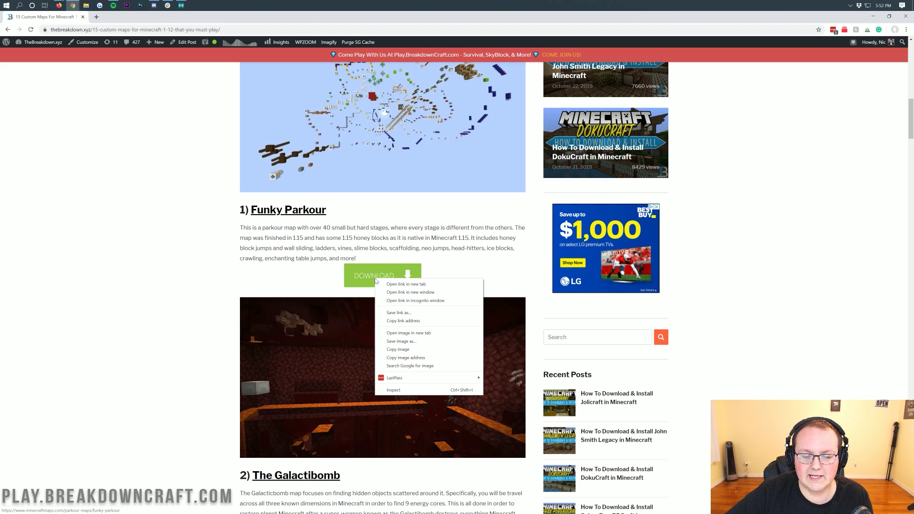
left_click(400, 287)
scroll(387, 233, "down", 15)
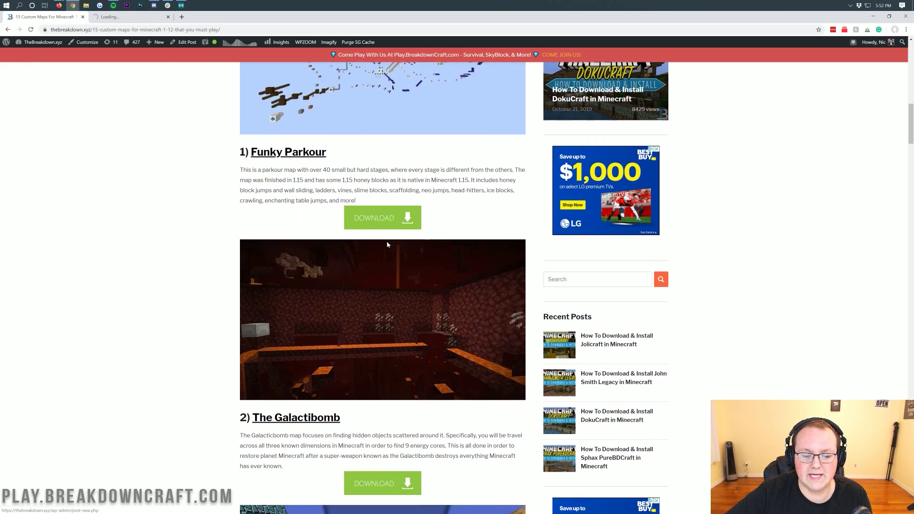
scroll(387, 237, "down", 3)
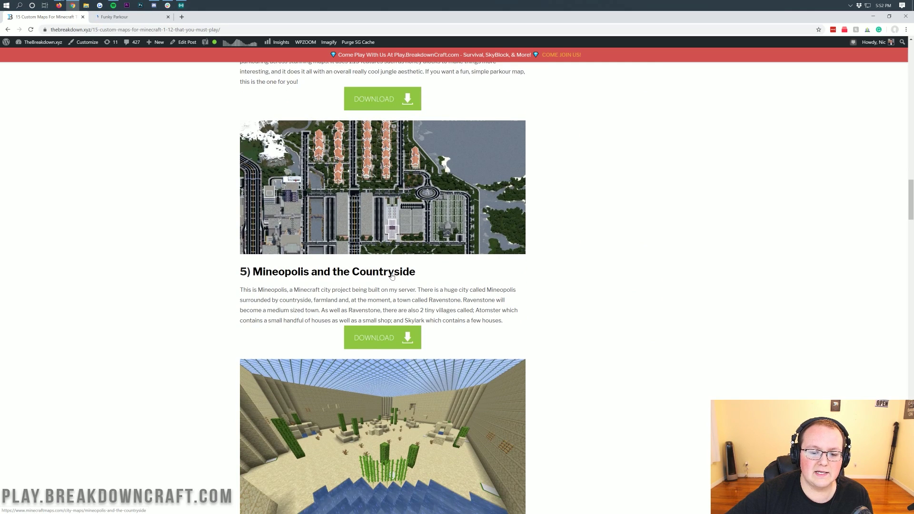
right_click(406, 336)
left_click(421, 341)
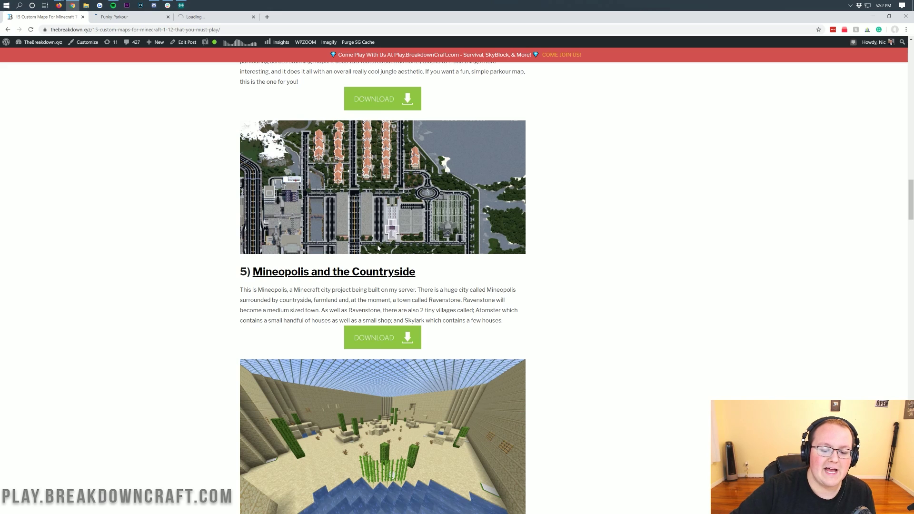
- Open the download page for map 9, Breakout 2020, in a new browser tab
scroll(378, 248, "down", 10)
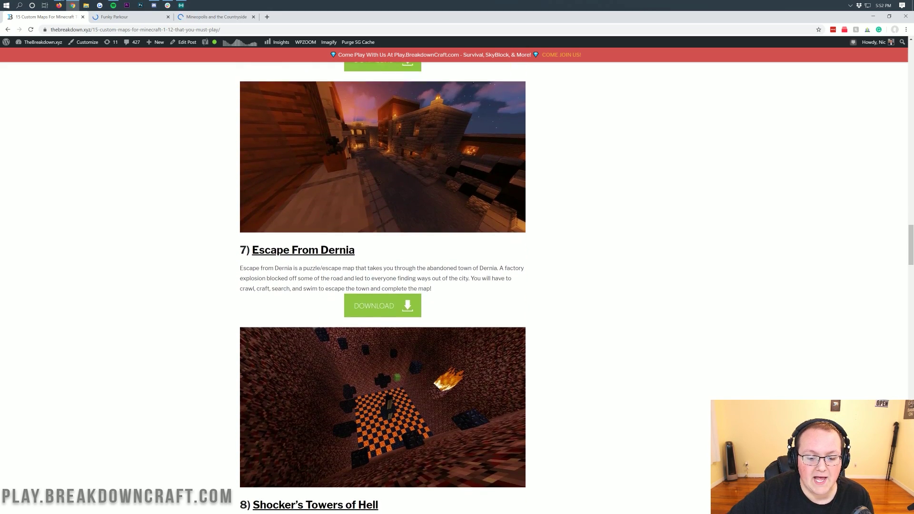
scroll(386, 257, "down", 11)
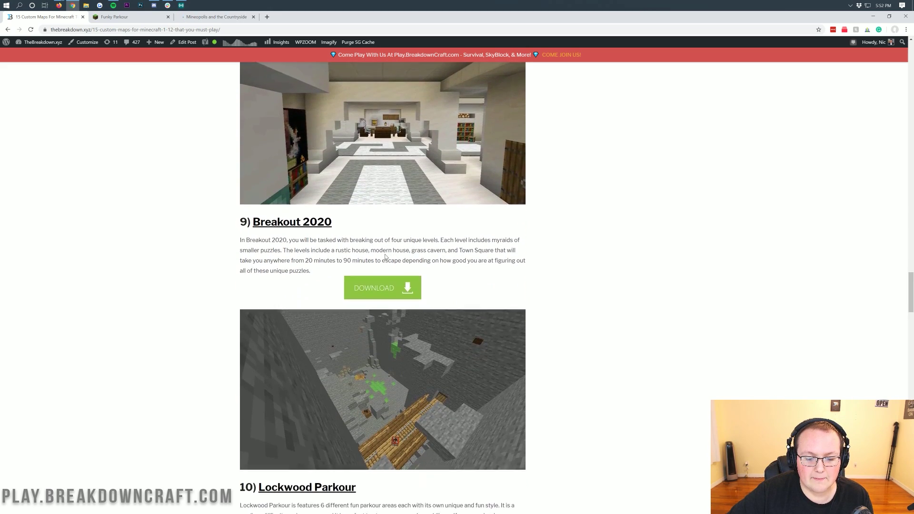
scroll(386, 257, "up", 1)
right_click(399, 329)
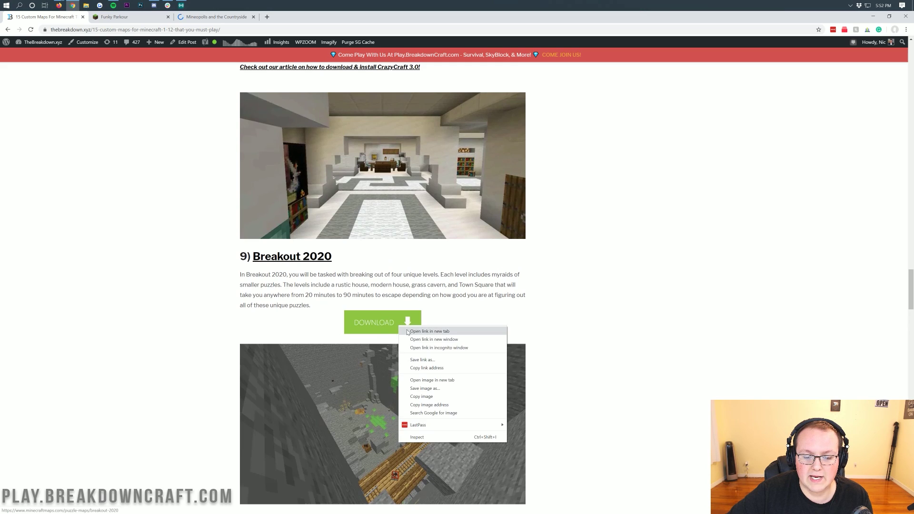
left_click(424, 332)
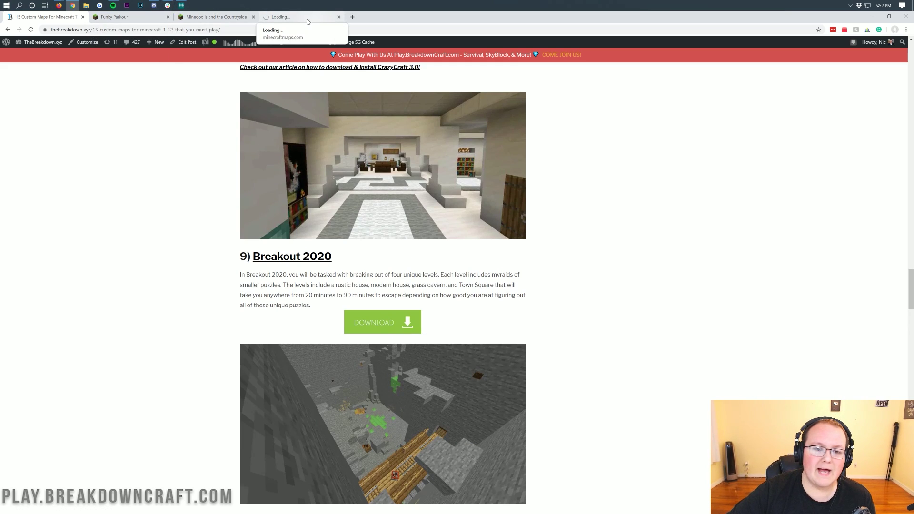
- Download the Funky Parkour map from its minecraftmaps.com page
left_click(217, 17)
left_click(144, 22)
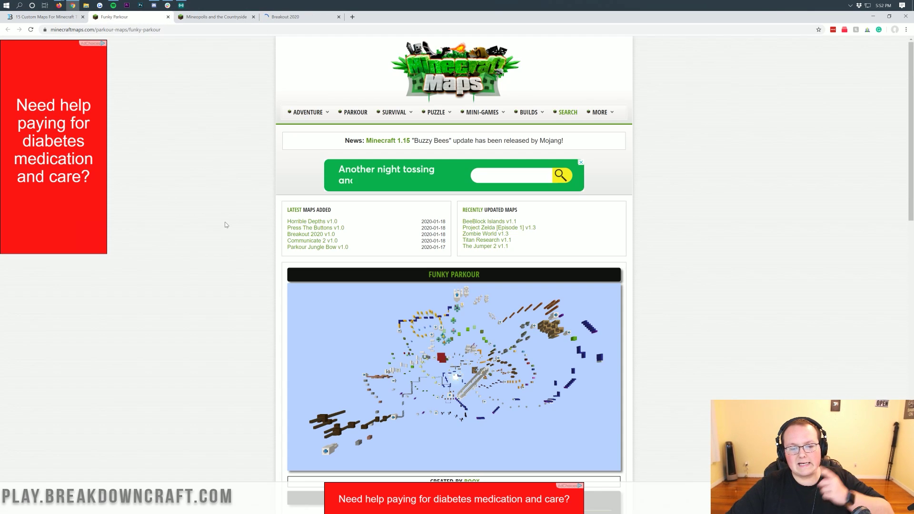
scroll(226, 225, "down", 8)
scroll(225, 224, "up", 3)
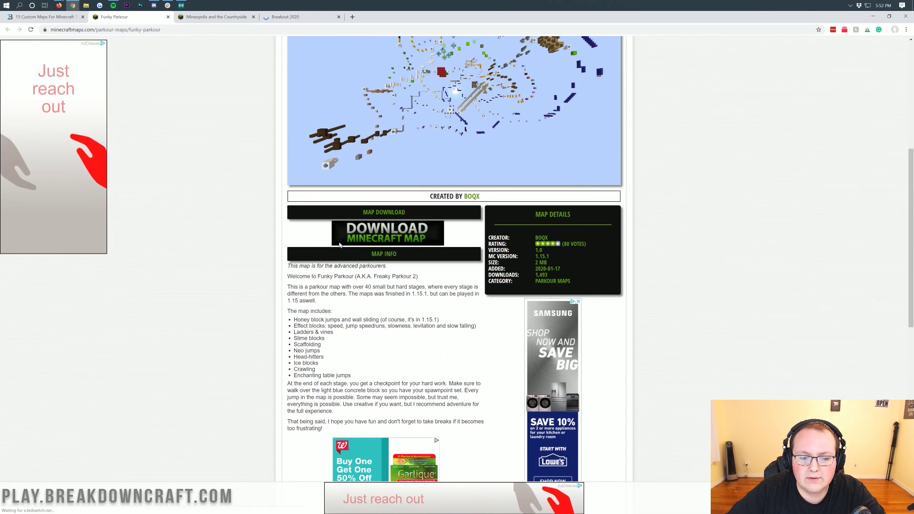
left_click(397, 239)
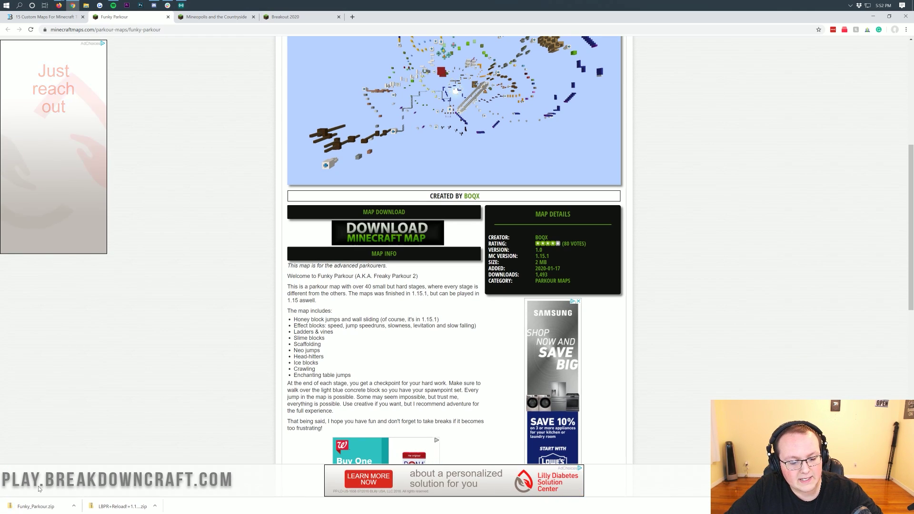
- Try to download the Mineopolis and the Countryside map from its minecraftmaps.com page, and close the MediaFire tab
left_click(212, 17)
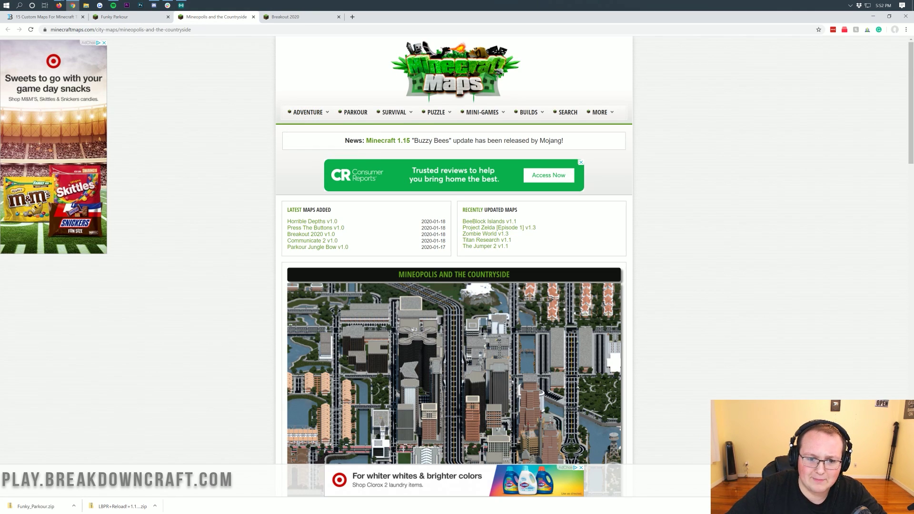
scroll(364, 264, "down", 6)
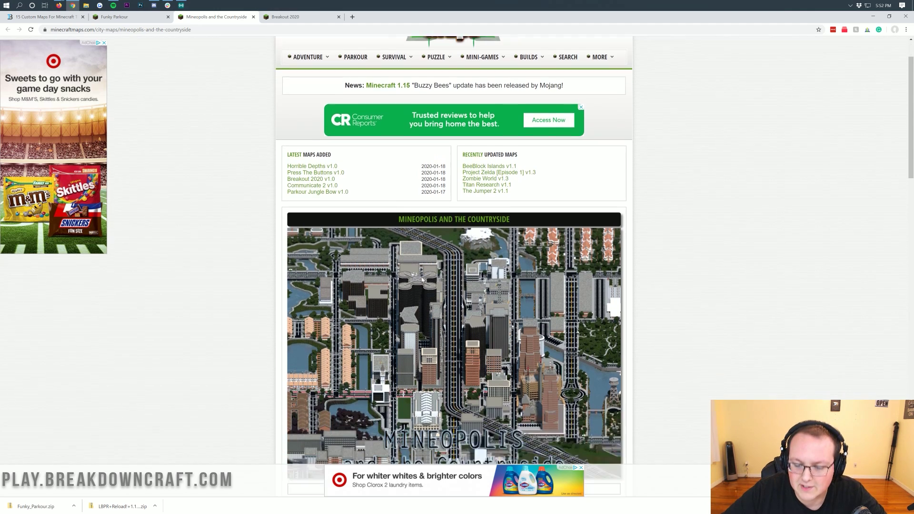
left_click(364, 264)
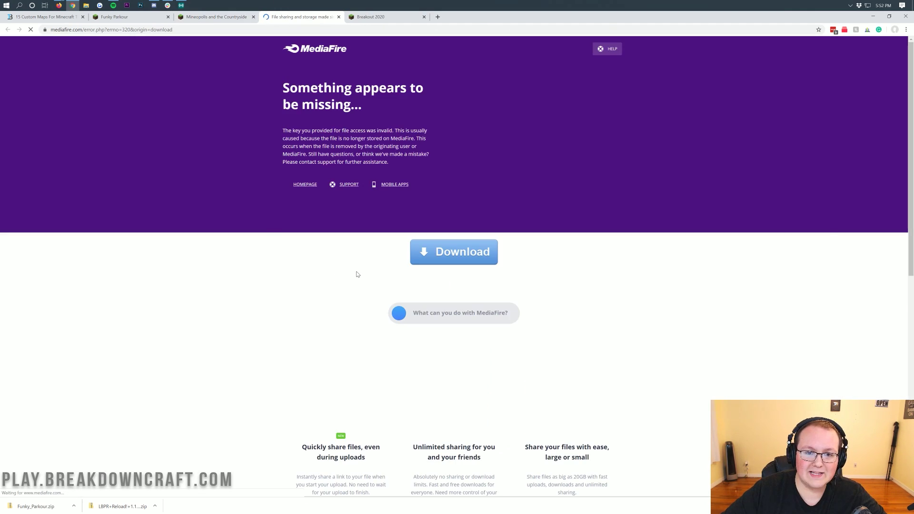
left_click(336, 17)
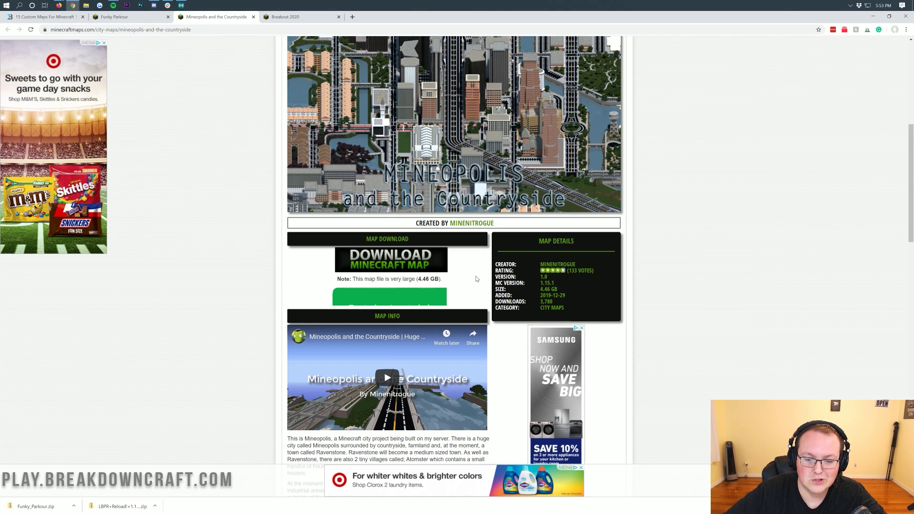
- Download the Breakout 2020 map from its minecraftmaps.com page
left_click(300, 19)
scroll(558, 208, "down", 5)
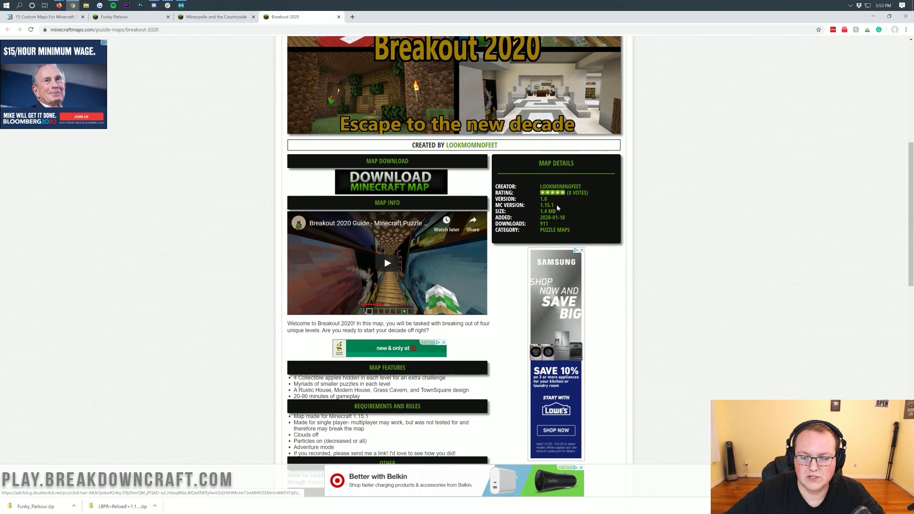
left_click(382, 183)
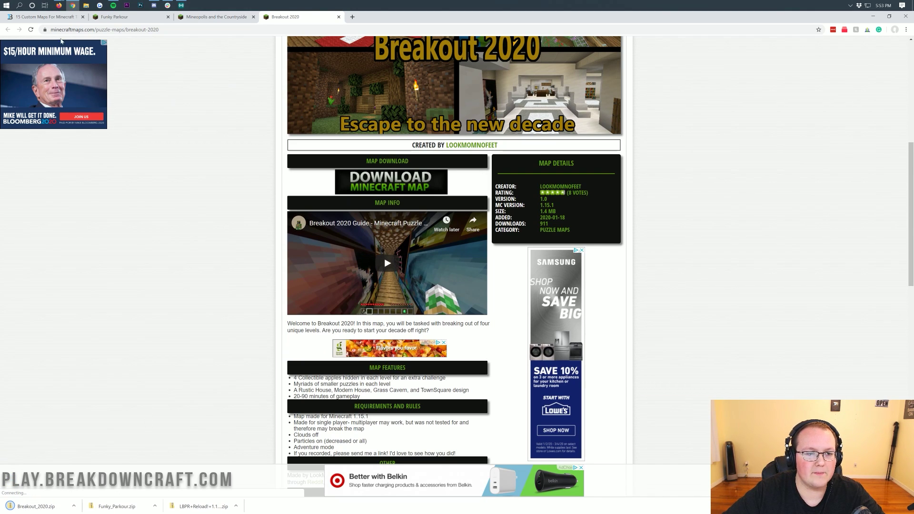
- Open the download page for map 11, Pixel Party 2, from the article and download the map
left_click(56, 19)
scroll(295, 232, "down", 10)
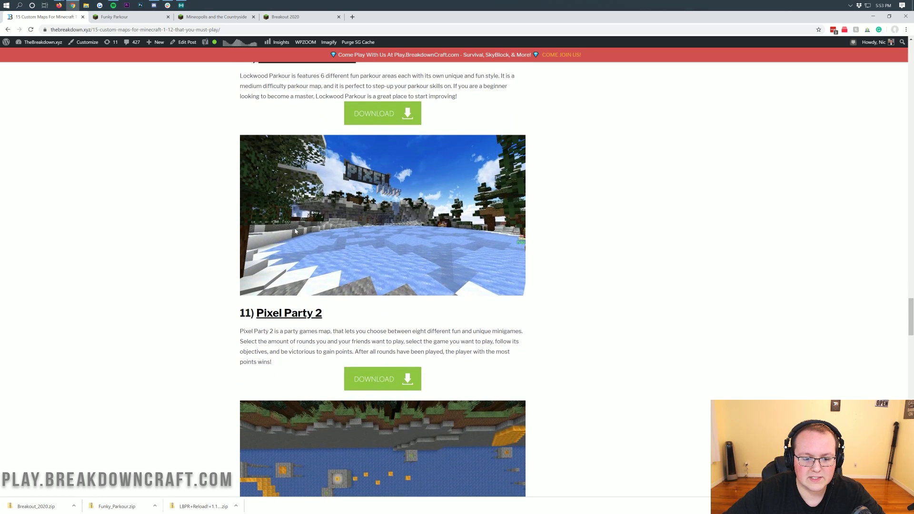
left_click(405, 378)
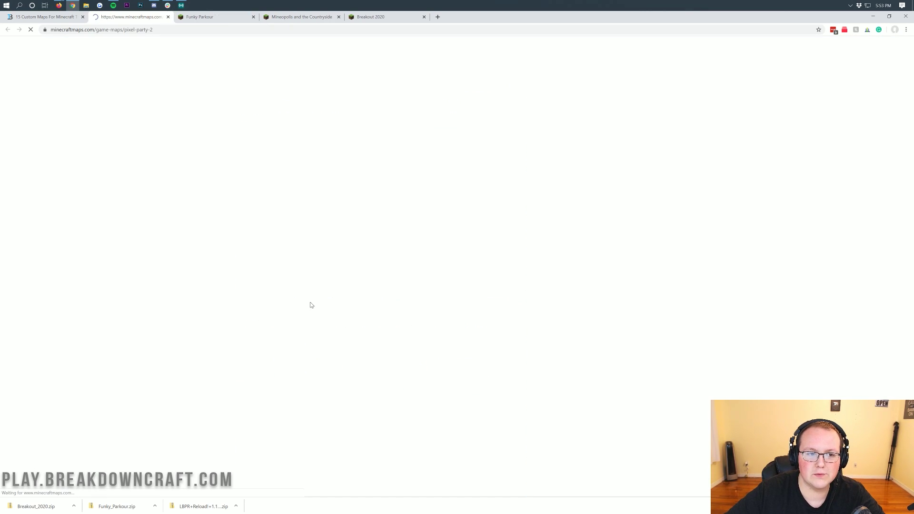
scroll(405, 316, "down", 5)
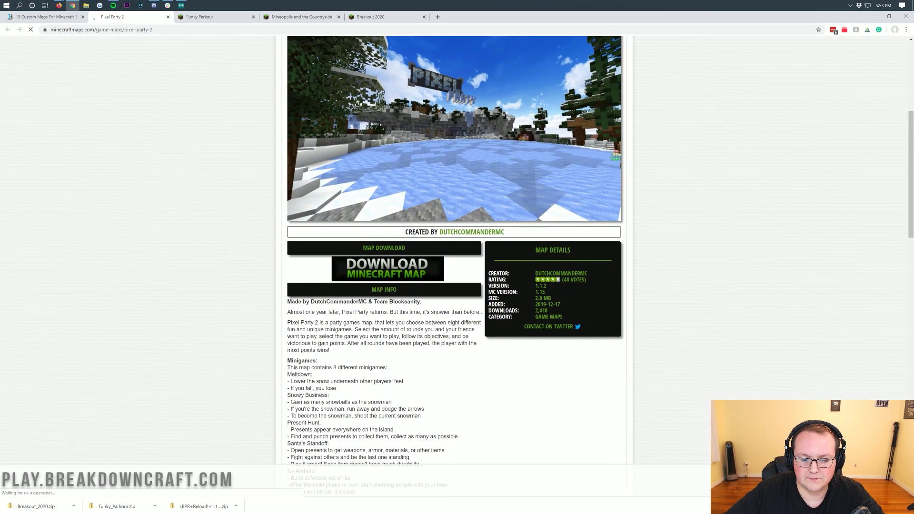
left_click(398, 275)
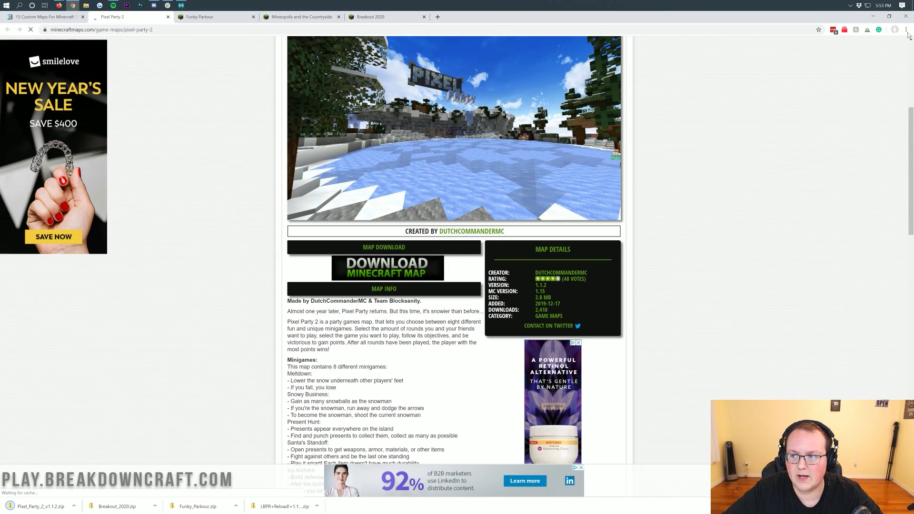
- Switch to the desktop and delete the three leftover unconfirmed download files, keeping the three map zips
left_click(879, 16)
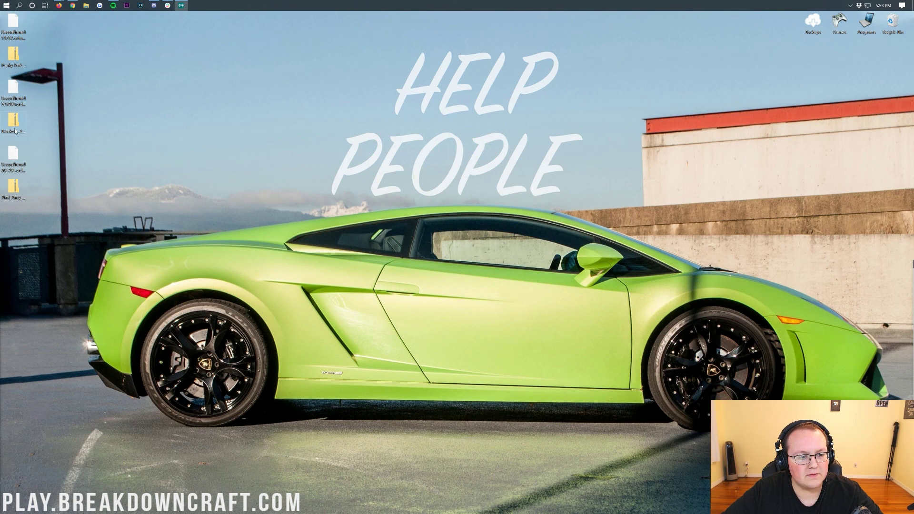
left_click(73, 6)
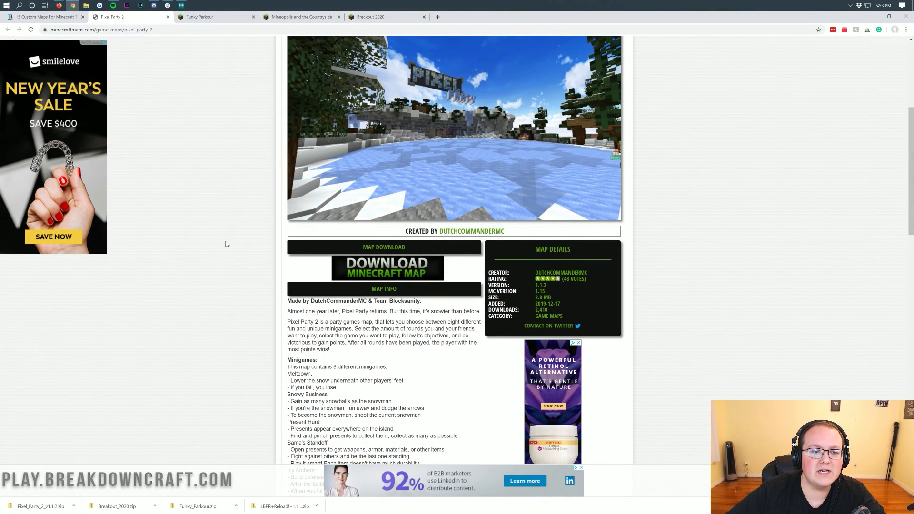
left_click(867, 17)
left_click(20, 95)
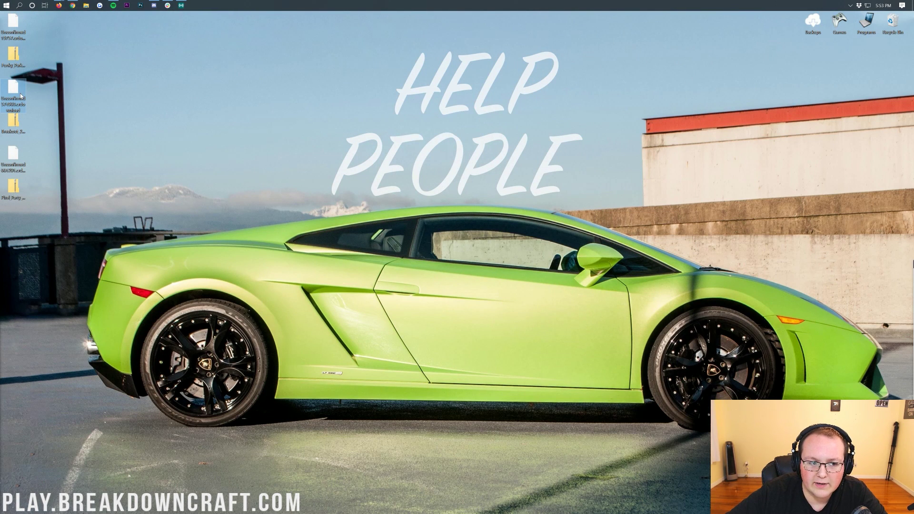
left_click_drag(13, 154, 121, 192)
left_click_drag(14, 94, 146, 192)
left_click_drag(14, 22, 173, 192)
left_click_drag(186, 178, 127, 205)
key("Delete")
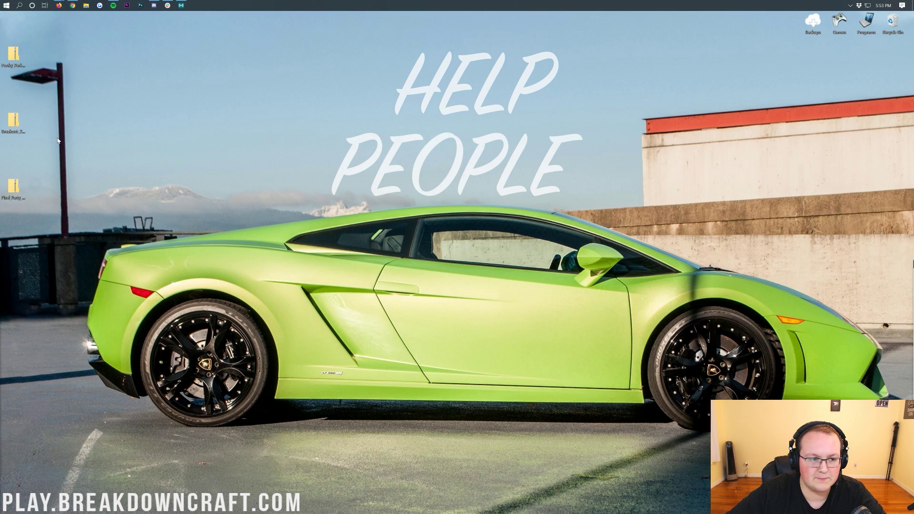
- Line up the Funky Parkour, Breakout 2020 and Pixel Party 2 zip files side by side on the desktop
left_click_drag(21, 58, 289, 91)
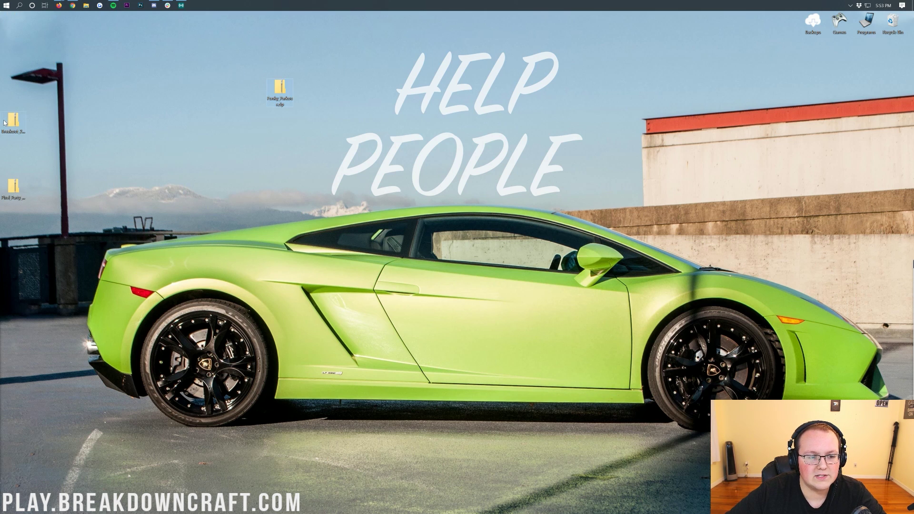
left_click_drag(4, 123, 297, 93)
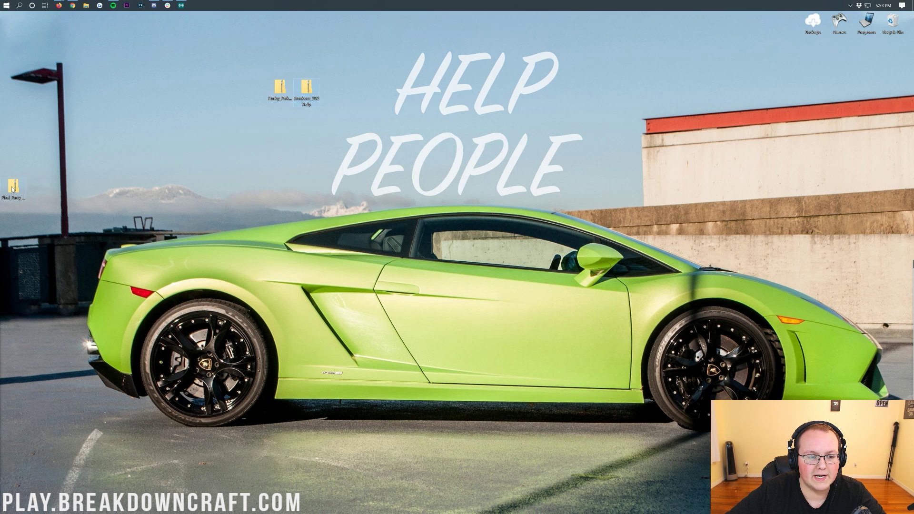
left_click_drag(13, 189, 226, 91)
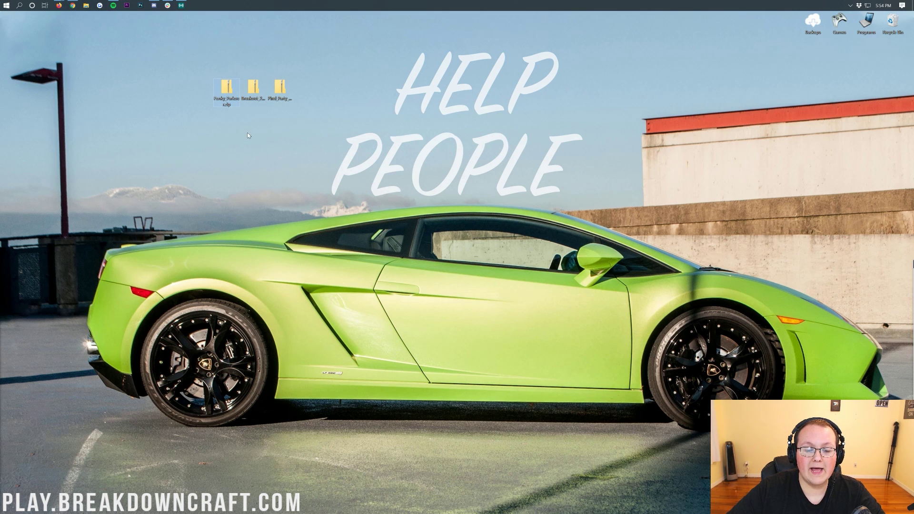
- Extract the Funky_Parkour zip into a Funky_Parkour folder on the desktop
right_click(228, 91)
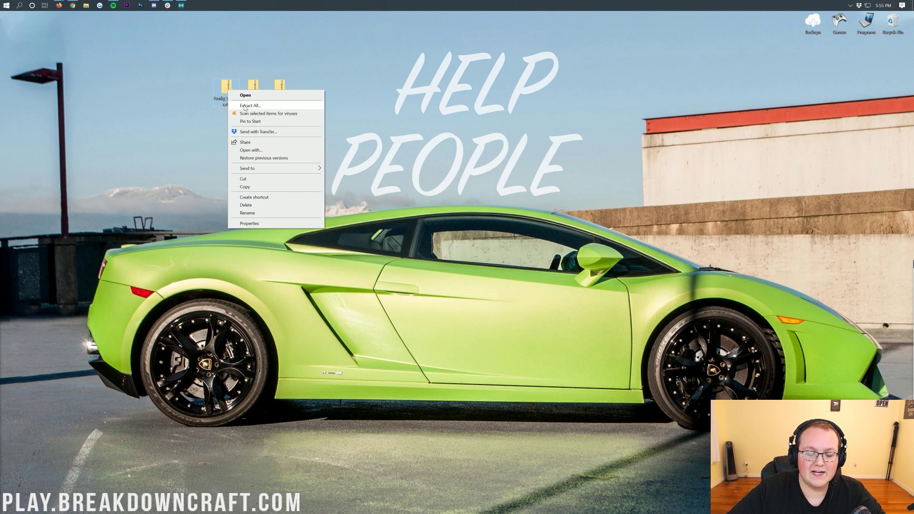
left_click(201, 106)
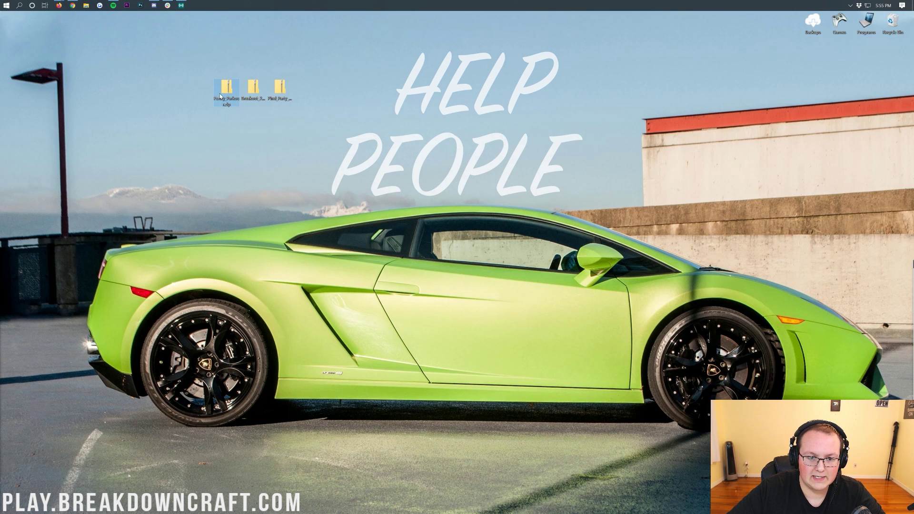
right_click(220, 95)
left_click(235, 110)
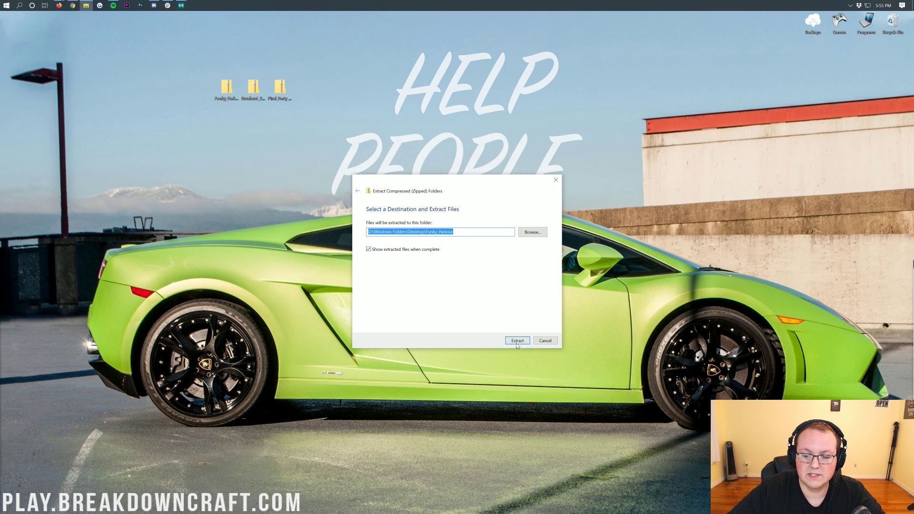
left_click(518, 341)
- Extract the Breakout_2020 zip into a Breakout_2020 folder on the desktop
right_click(253, 90)
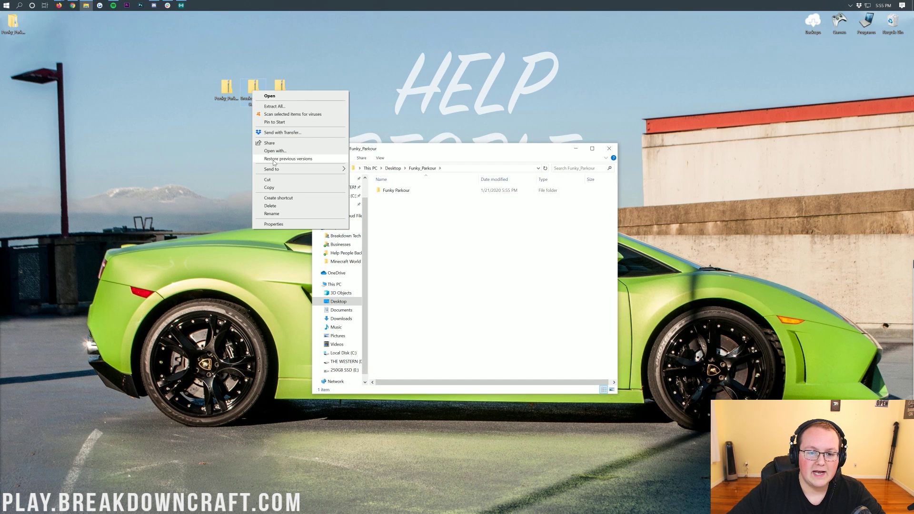
left_click(272, 88)
right_click(252, 93)
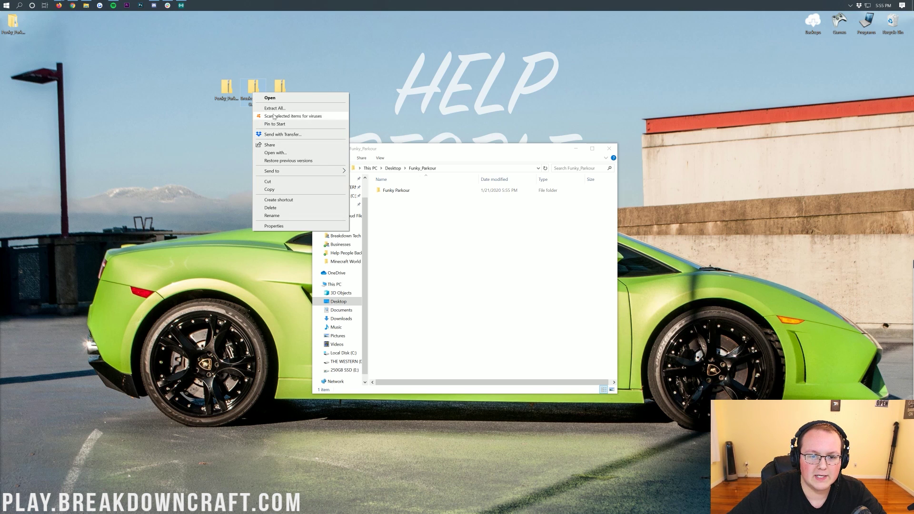
left_click(275, 108)
left_click(520, 342)
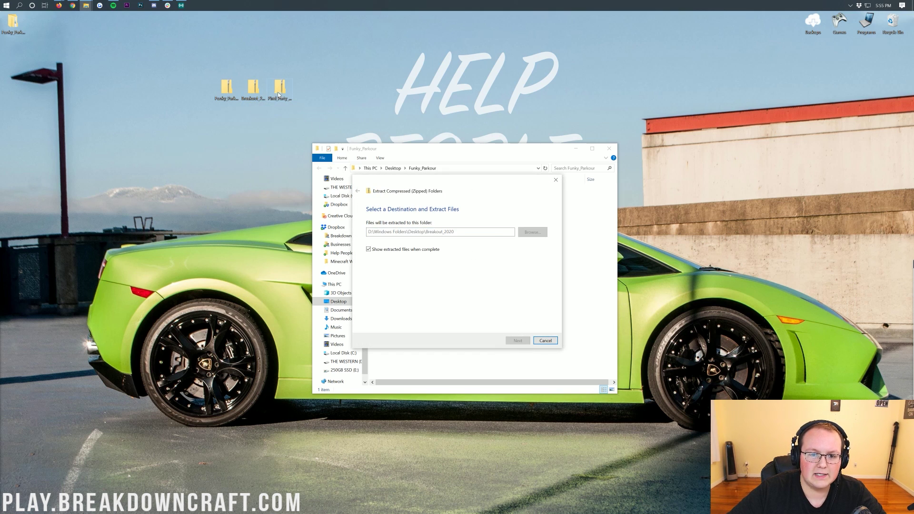
- Extract the Pixel_Party_2_v1.1.2 zip onto the desktop and close the three extracted folders' windows
right_click(273, 89)
left_click(289, 103)
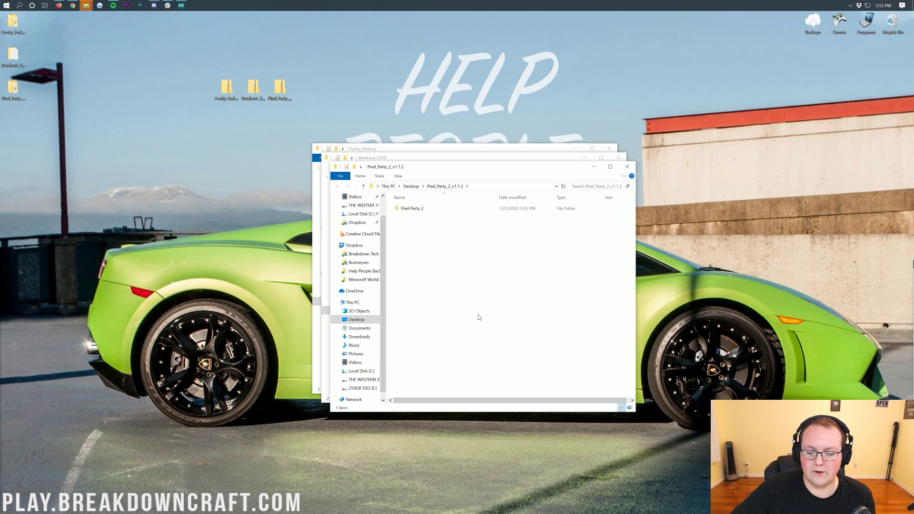
left_click(420, 209)
left_click(446, 275)
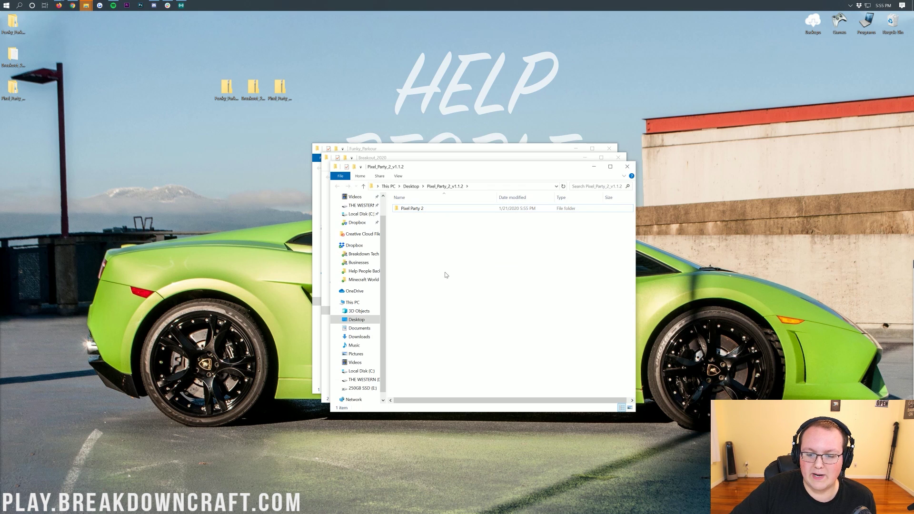
left_click(628, 166)
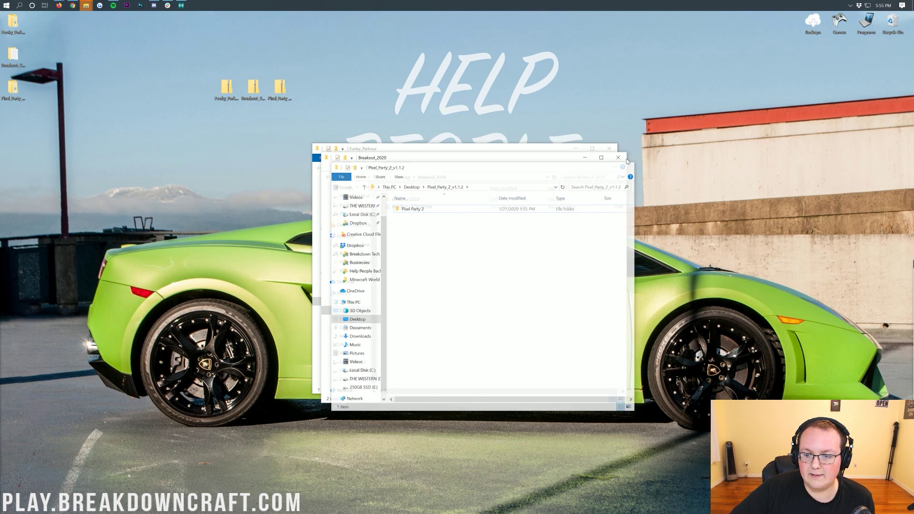
left_click(618, 158)
left_click(610, 148)
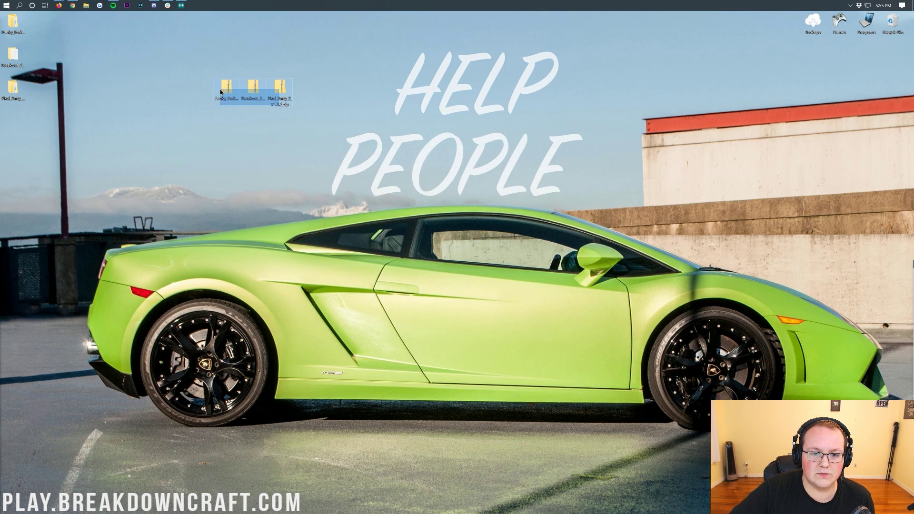
- Move the three map zips to the Recycle Bin and the extracted map folders away from the desktop's edge
left_click_drag(287, 129, 244, 89)
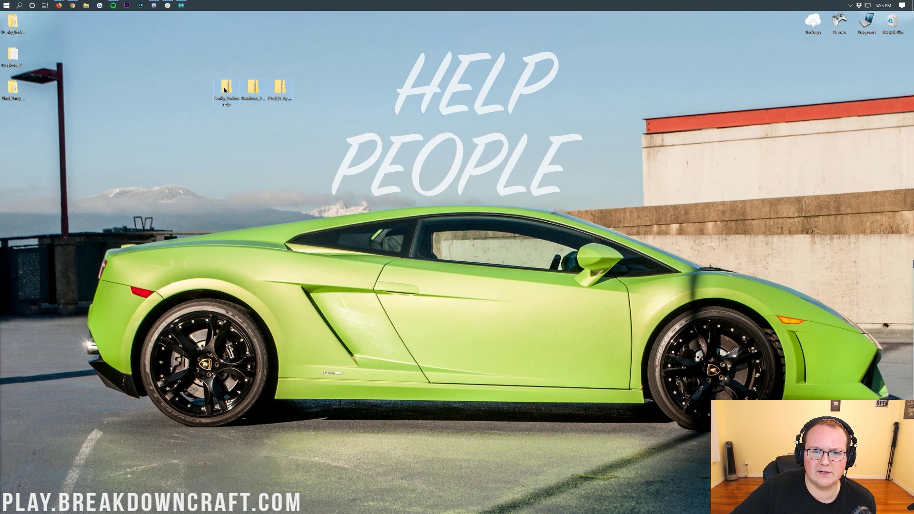
left_click_drag(318, 111, 889, 26)
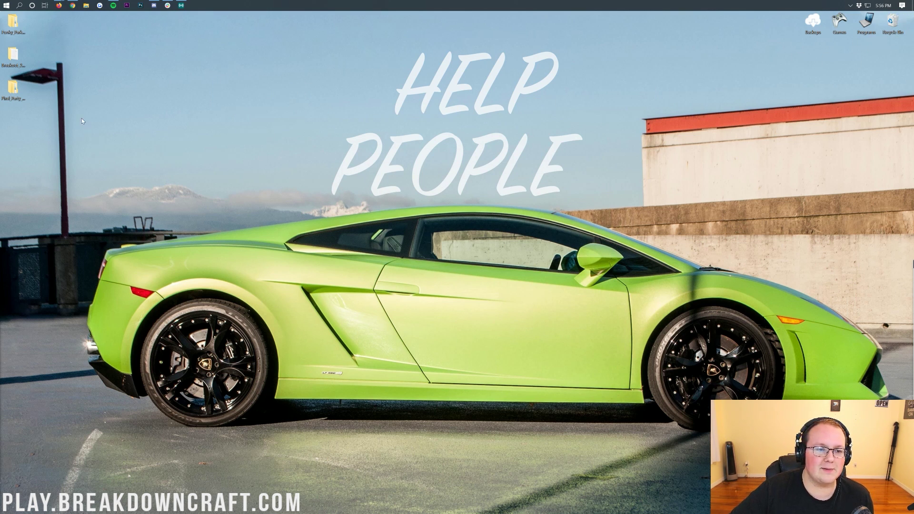
left_click_drag(59, 109, 281, 95)
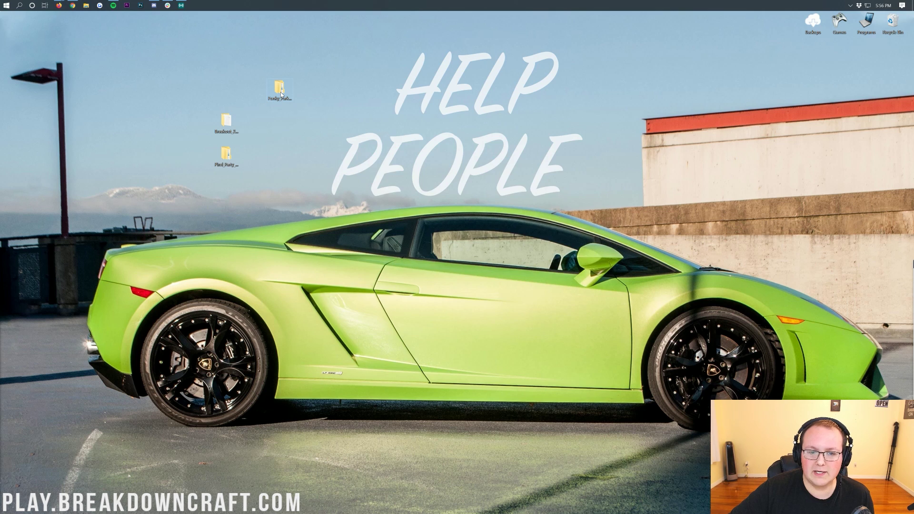
- Open the extracted Funky_Parkour folder and its inner Funky Parkour folder, and examine the world's files such as data and DIM1
double_click(280, 90)
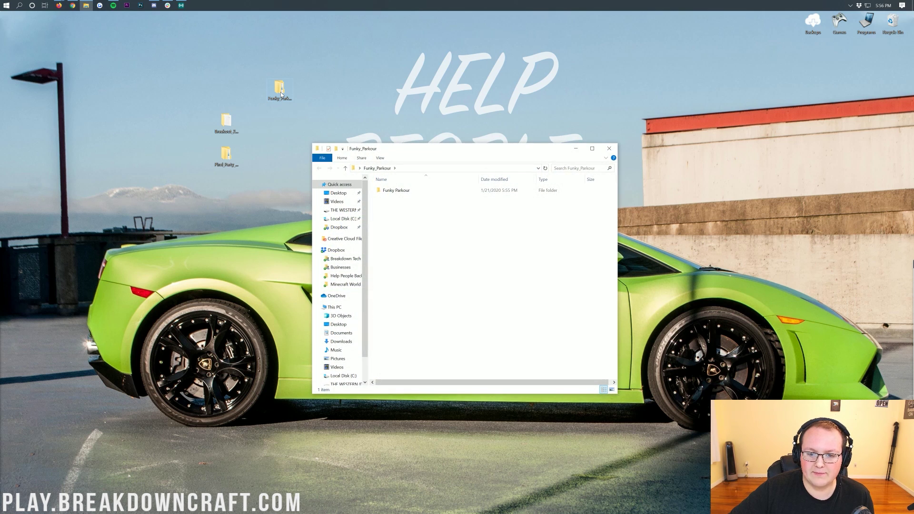
left_click(393, 192)
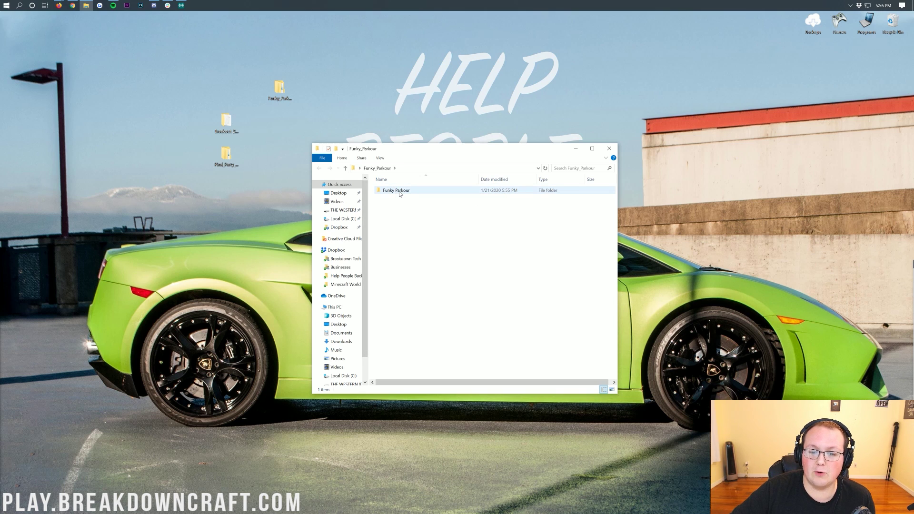
double_click(400, 193)
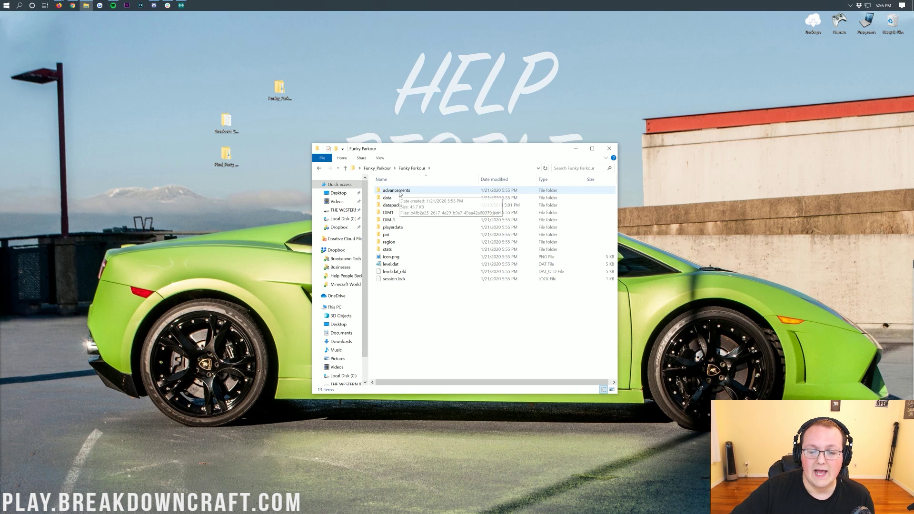
left_click(402, 198)
left_click(403, 212)
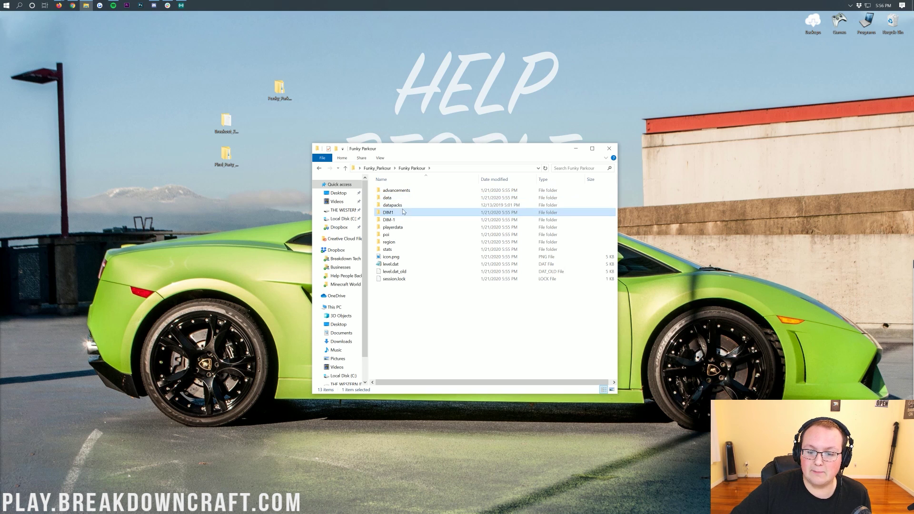
left_click(401, 219)
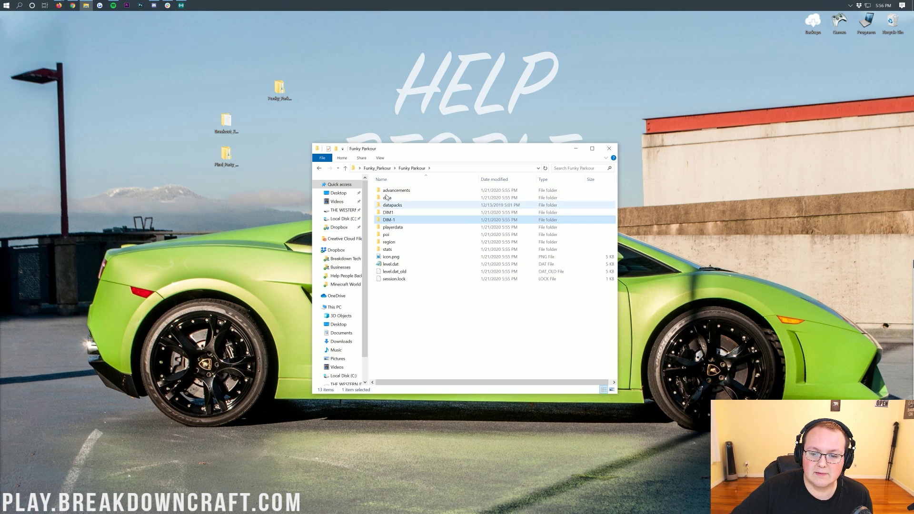
- Move the inner Funky Parkour world folder onto the desktop and put the emptied Funky_Parkour folder in the Recycle Bin
left_click(399, 199)
left_click(404, 214)
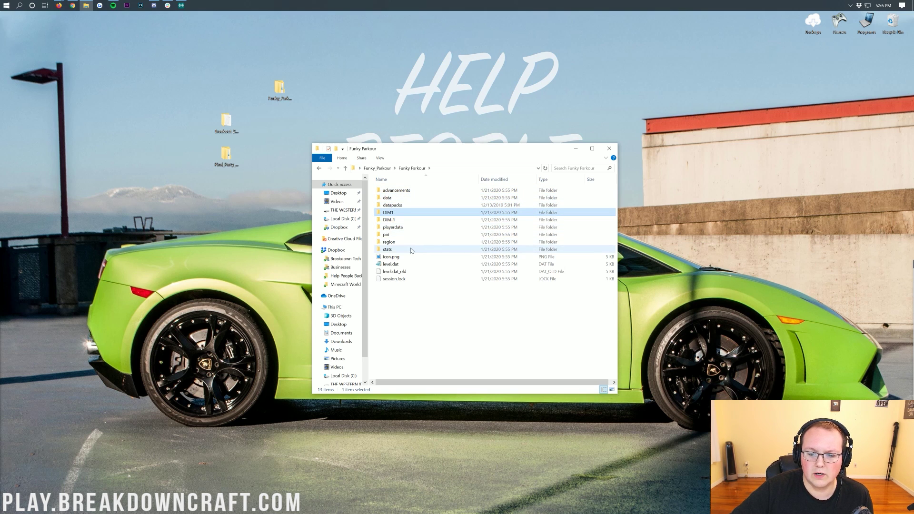
left_click(410, 242)
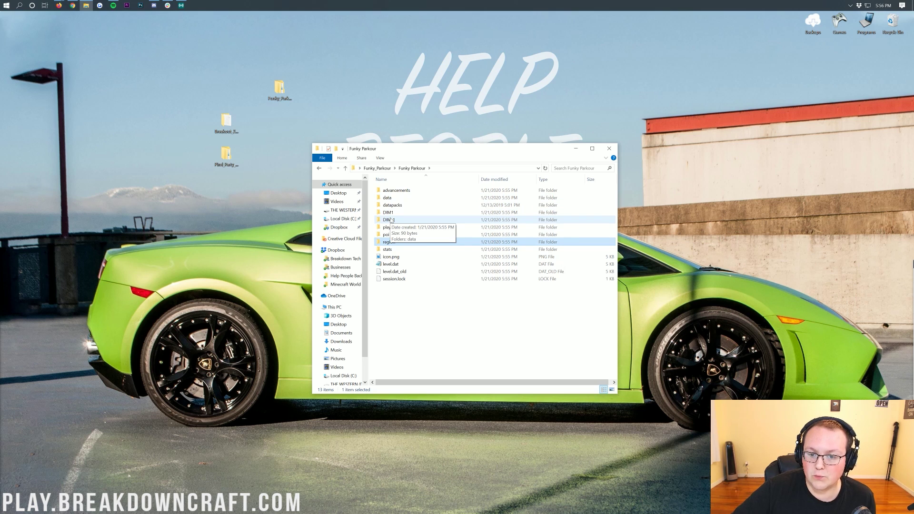
left_click(319, 168)
left_click_drag(397, 191, 119, 103)
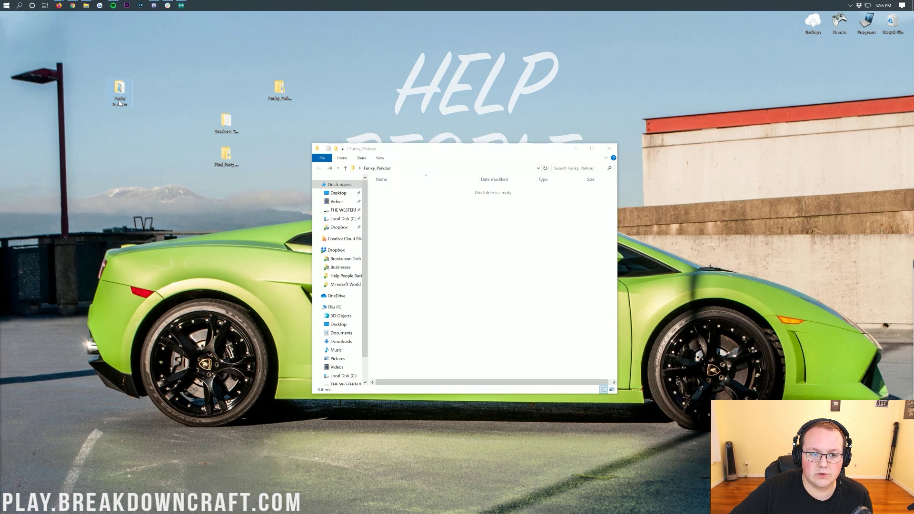
left_click(609, 150)
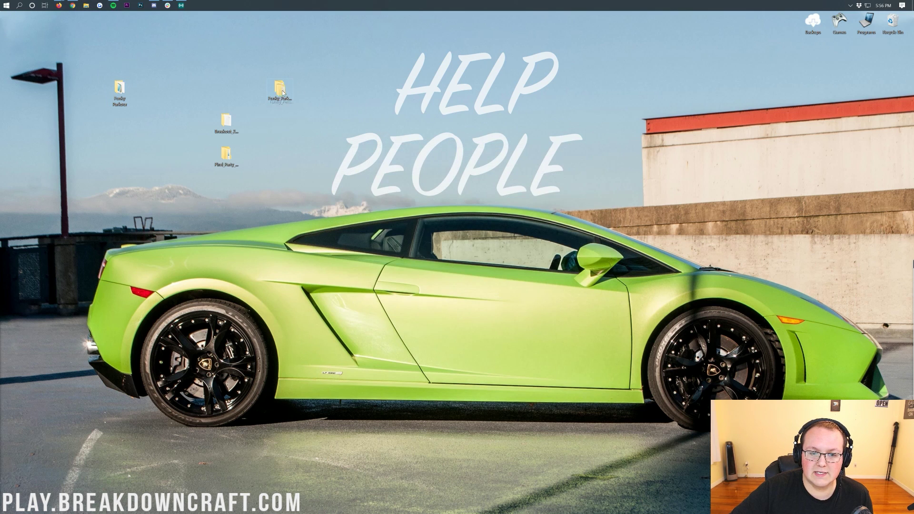
left_click_drag(268, 99, 893, 25)
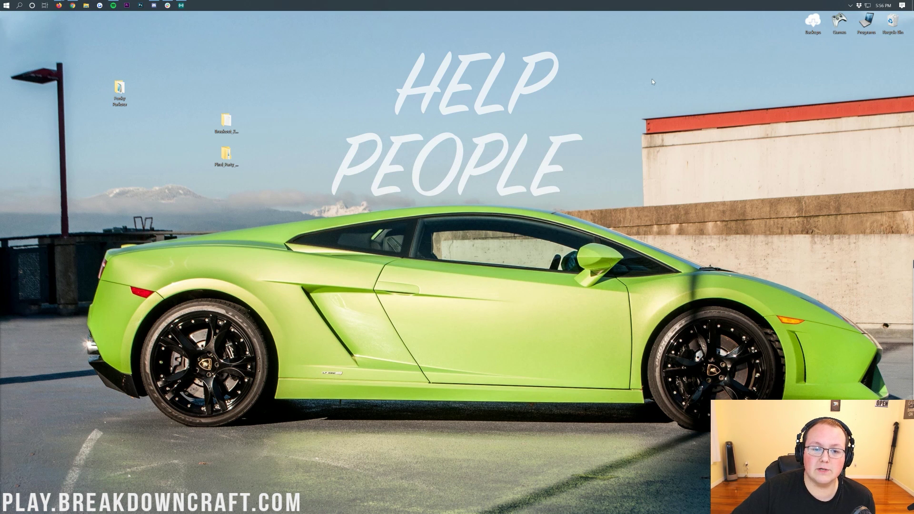
- Open the Funky Parkour world folder on the desktop to check its top-level contents, and close its window
double_click(124, 95)
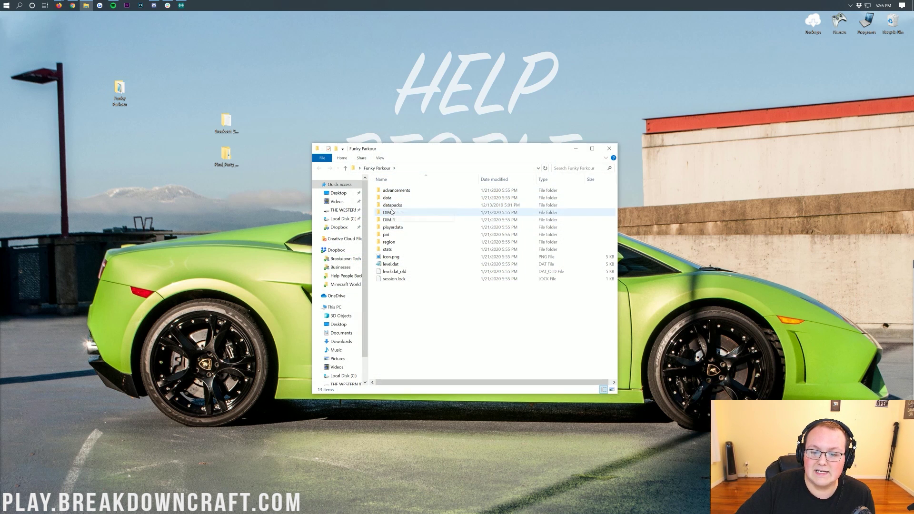
left_click(398, 228)
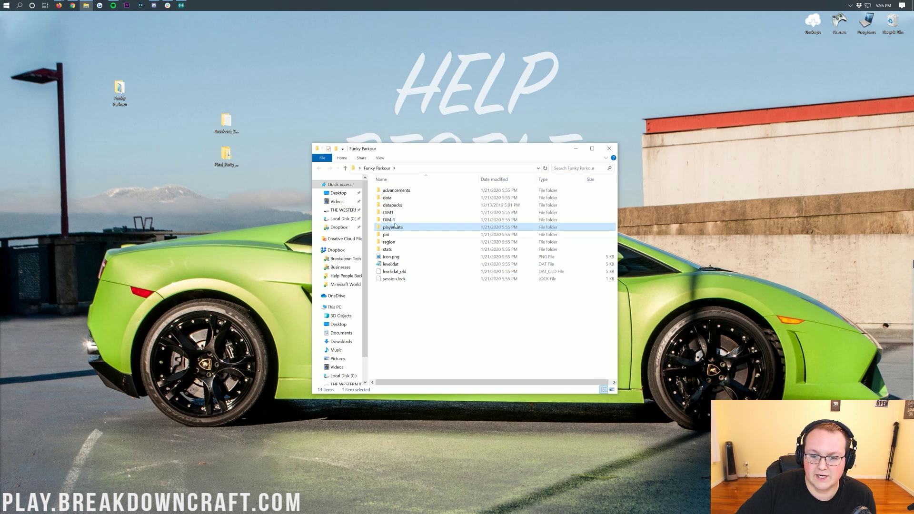
left_click(609, 148)
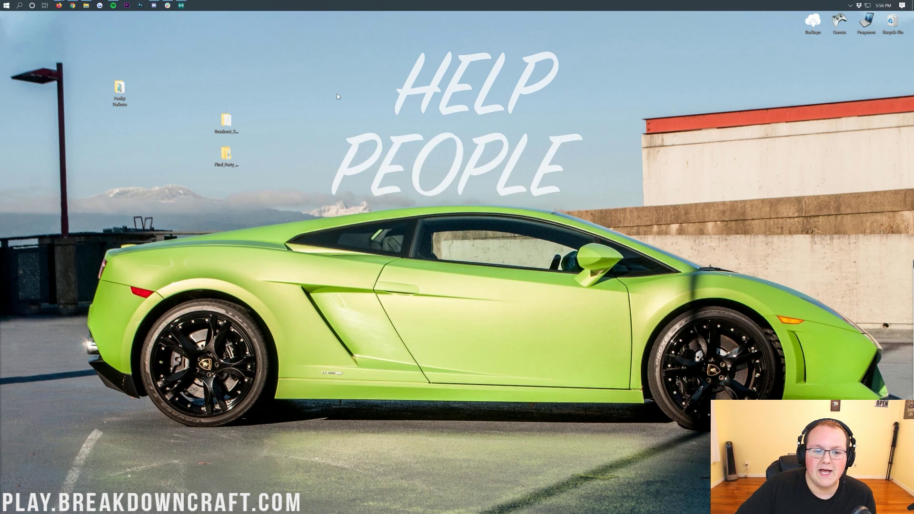
- Open the extracted Breakout_2020 folder, read through its ReadMe - BO2020.txt file and close the text file
double_click(222, 116)
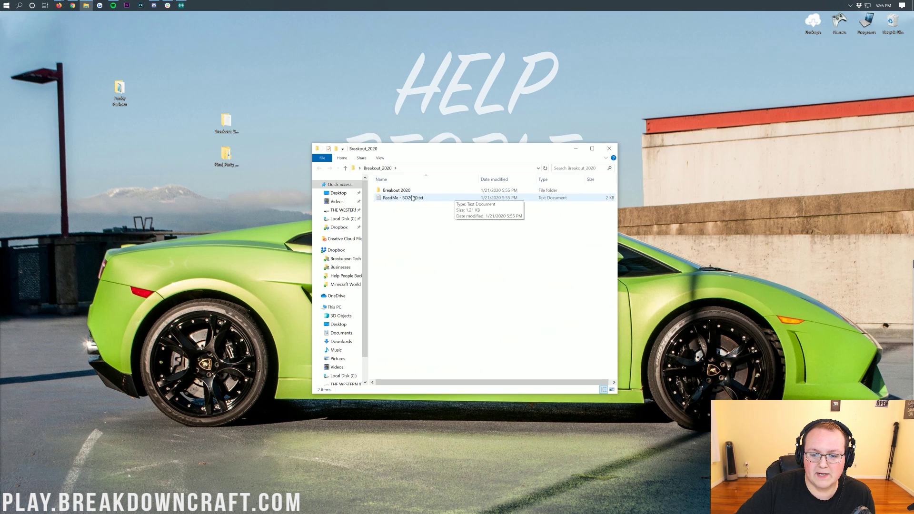
double_click(416, 198)
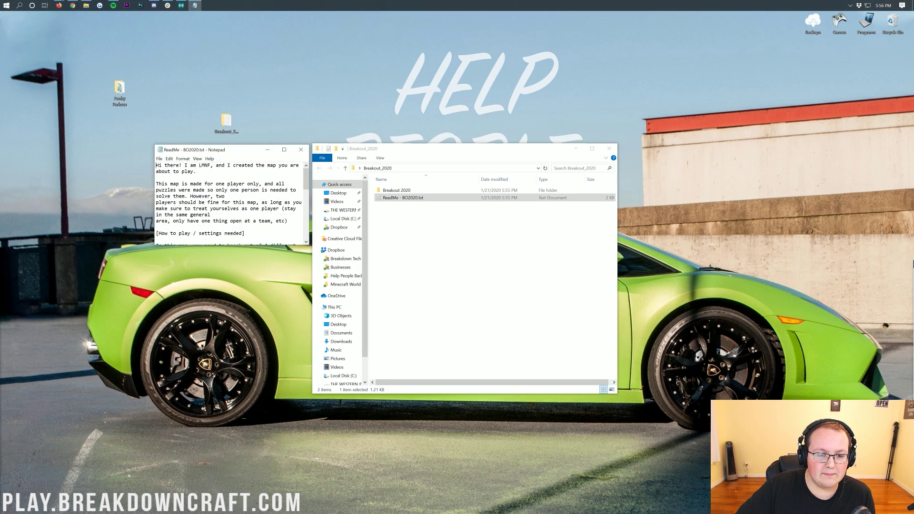
scroll(228, 203, "down", 10)
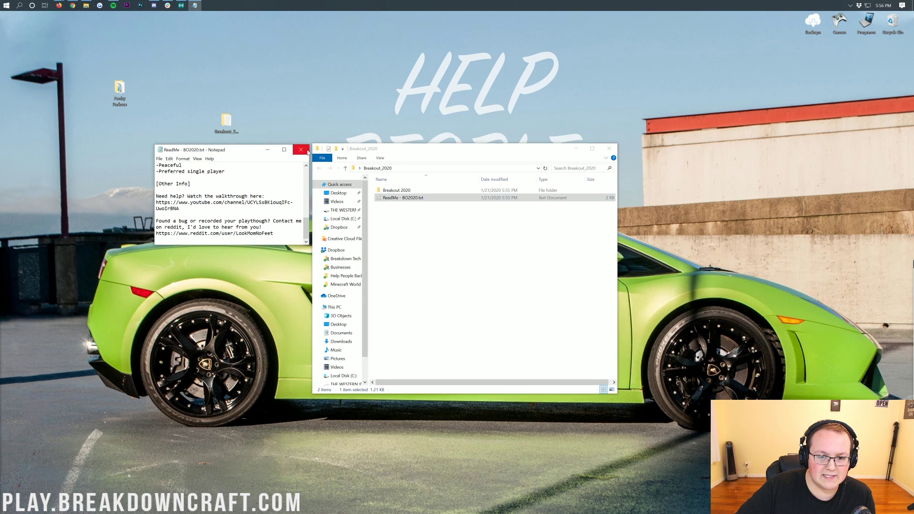
left_click(303, 153)
- Check the inner Breakout 2020 world folder, move it onto the desktop and put the outer Breakout_2020 folder in the Recycle Bin
left_click(399, 190)
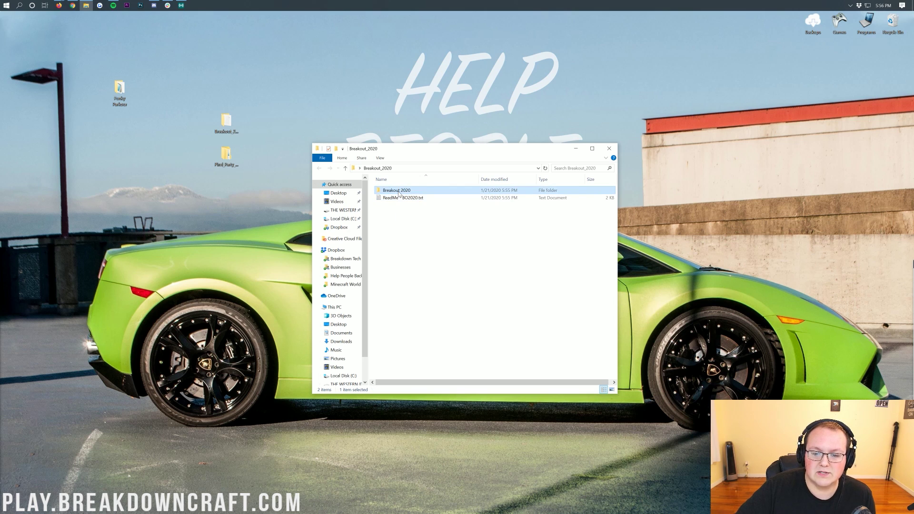
double_click(400, 190)
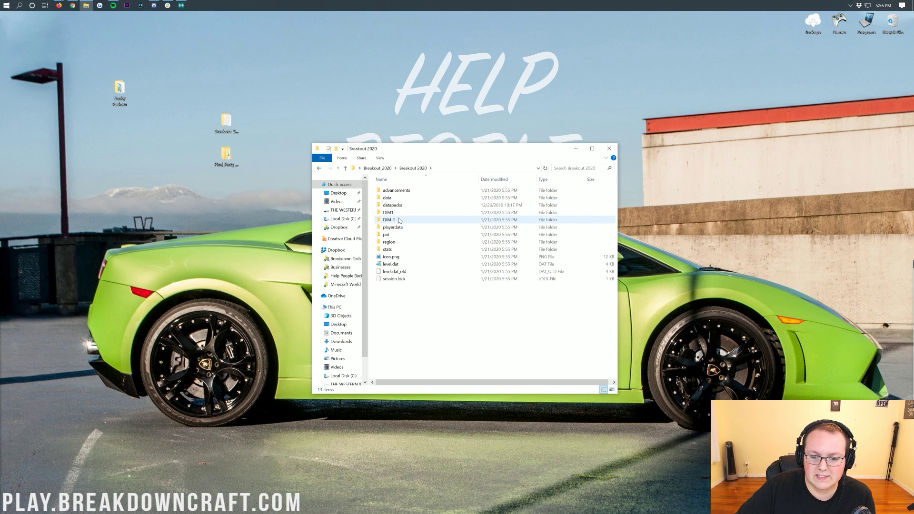
key("alt+Left")
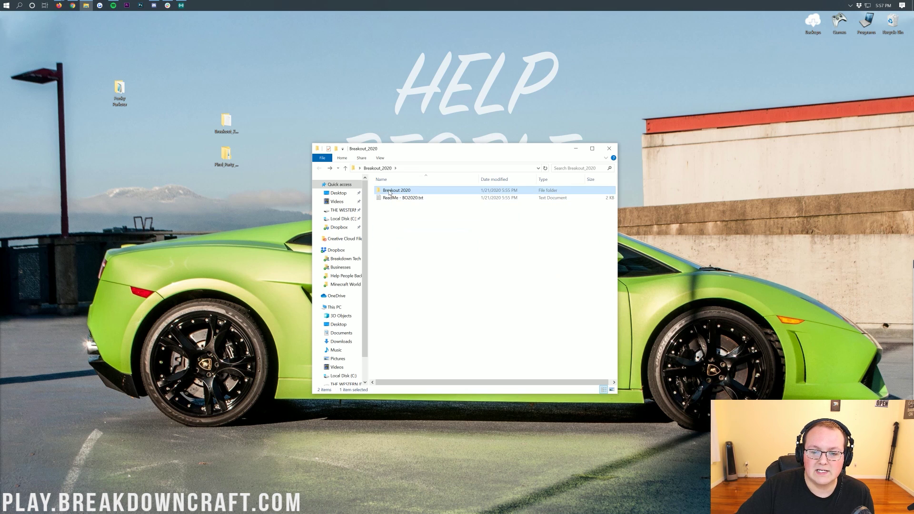
left_click_drag(389, 192, 119, 127)
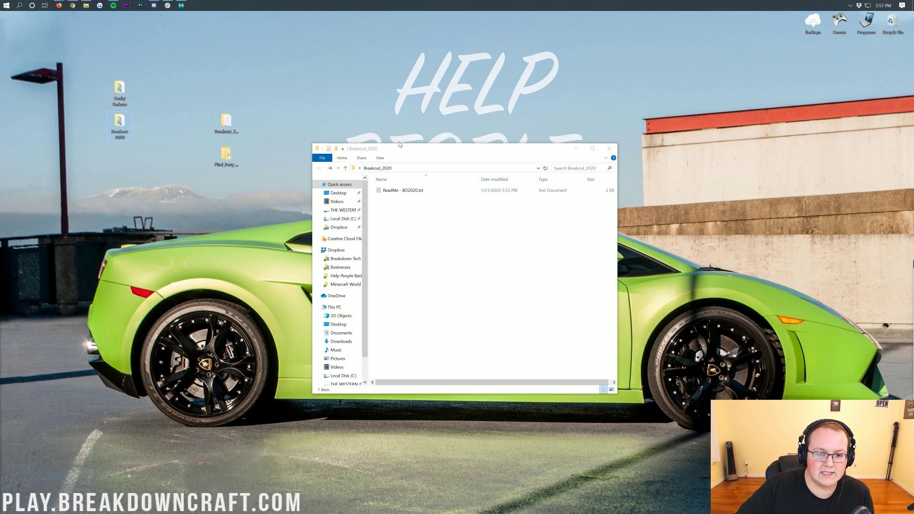
left_click(609, 148)
left_click_drag(226, 123, 892, 24)
- Open the extracted Pixel_Party_2_v1.1.2 folder and its inner Pixel Party 2 folder, and check for the DIM1 and DIM-1 folders
left_click(220, 156)
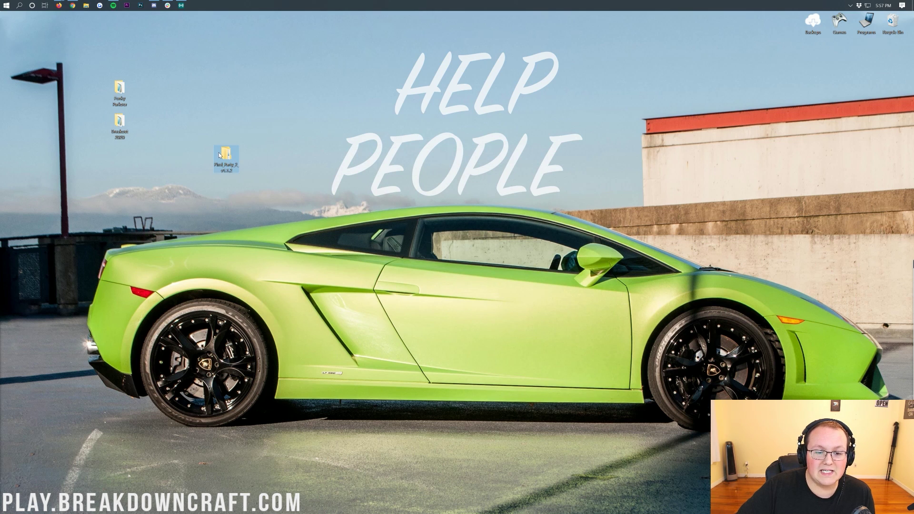
double_click(220, 154)
left_click(408, 190)
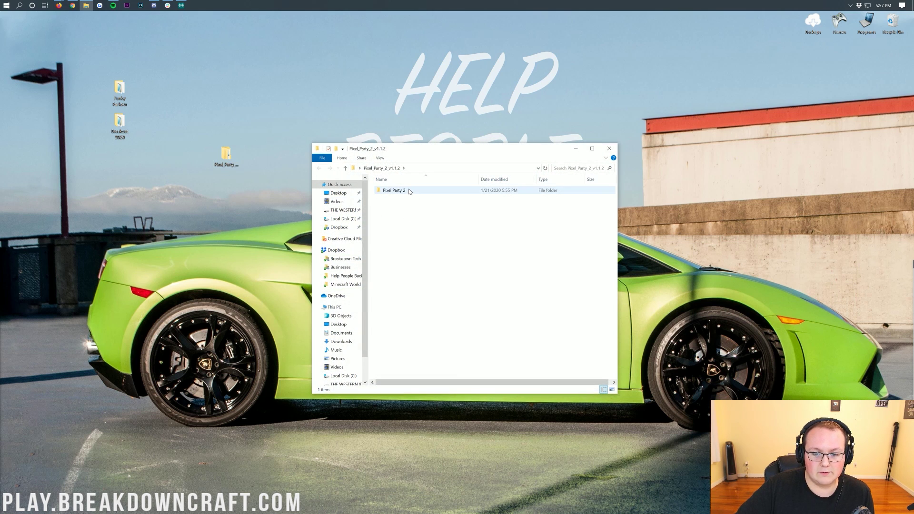
double_click(408, 190)
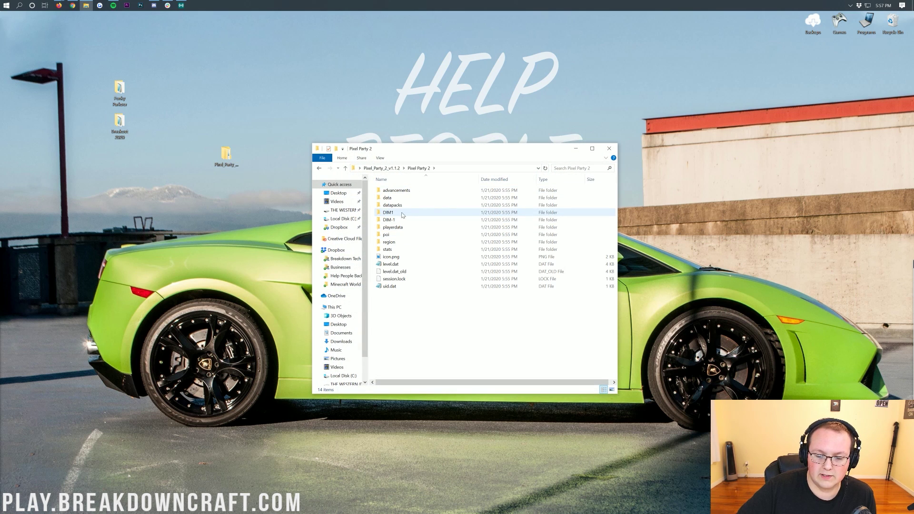
left_click(405, 213)
left_click(405, 220)
- Move the inner Pixel Party 2 world folder onto the desktop and put the outer Pixel_Party_2_v1.1.2 folder in the Recycle Bin
key("alt+Left")
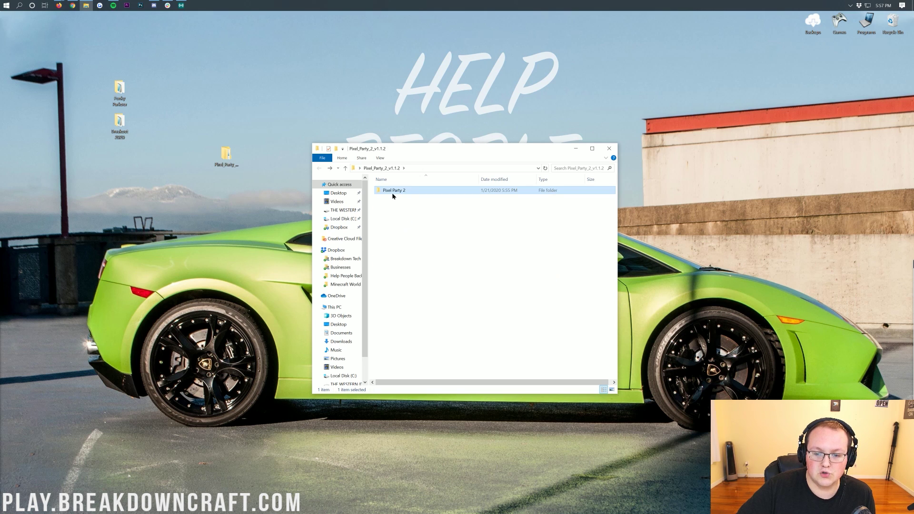
left_click_drag(152, 177, 151, 176)
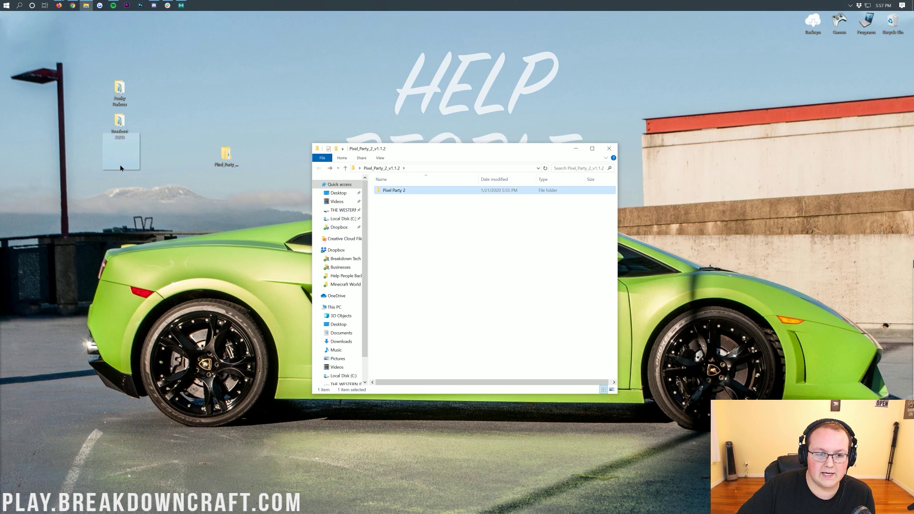
left_click(609, 149)
left_click_drag(361, 163, 892, 22)
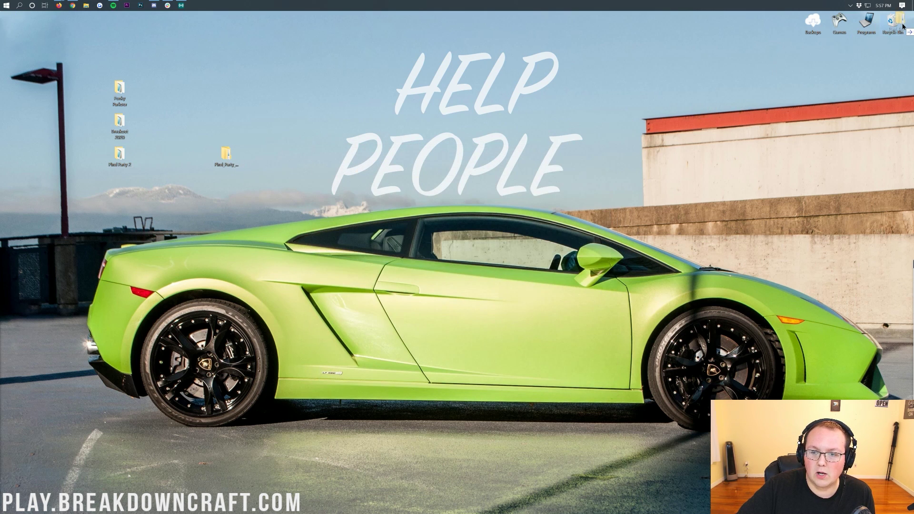
- Check the world files in all three map folders, close their windows and move the three folders together to another spot on the desktop
double_click(117, 89)
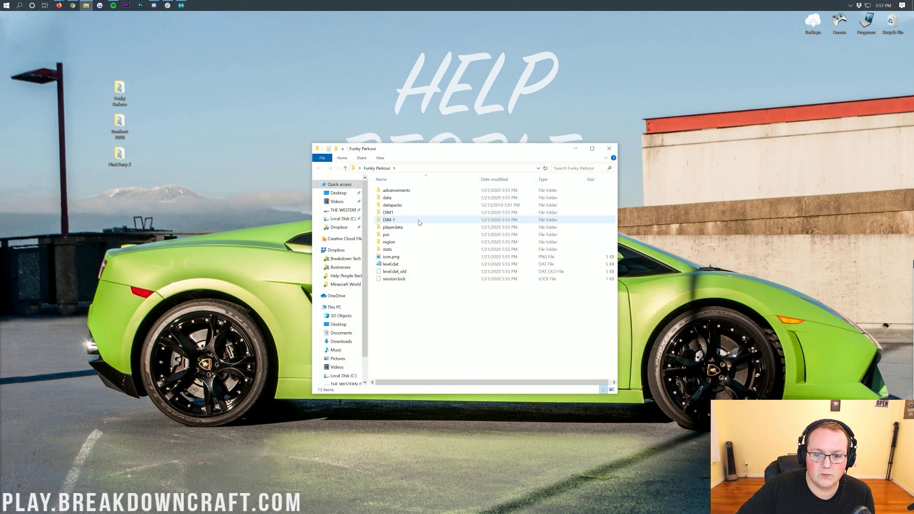
left_click(406, 215)
double_click(119, 125)
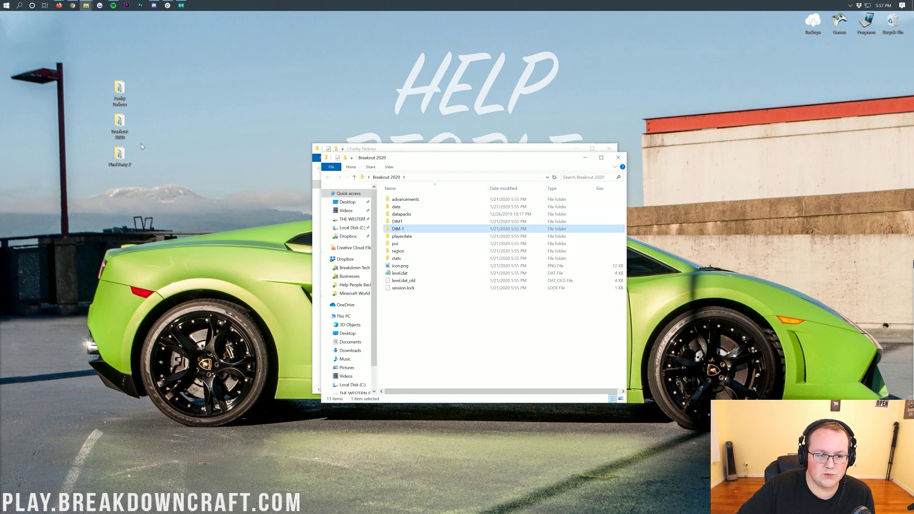
left_click(414, 238)
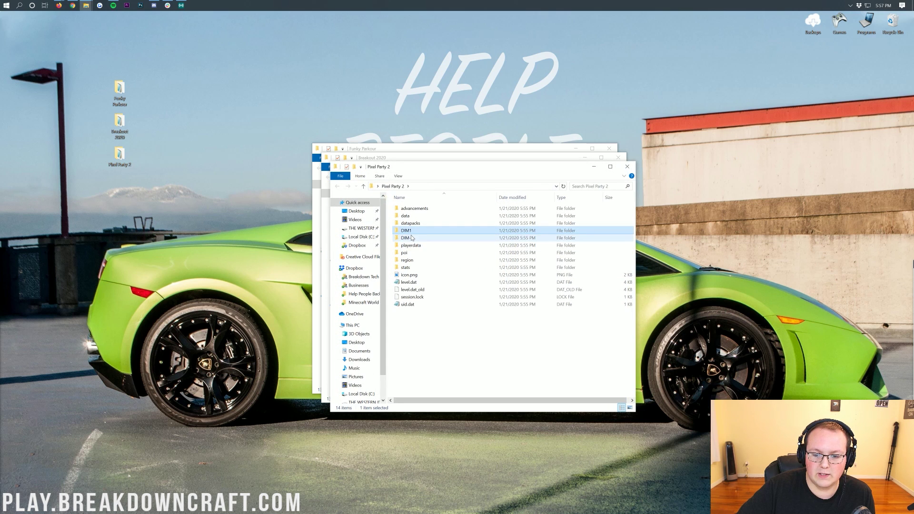
left_click(627, 166)
left_click(617, 157)
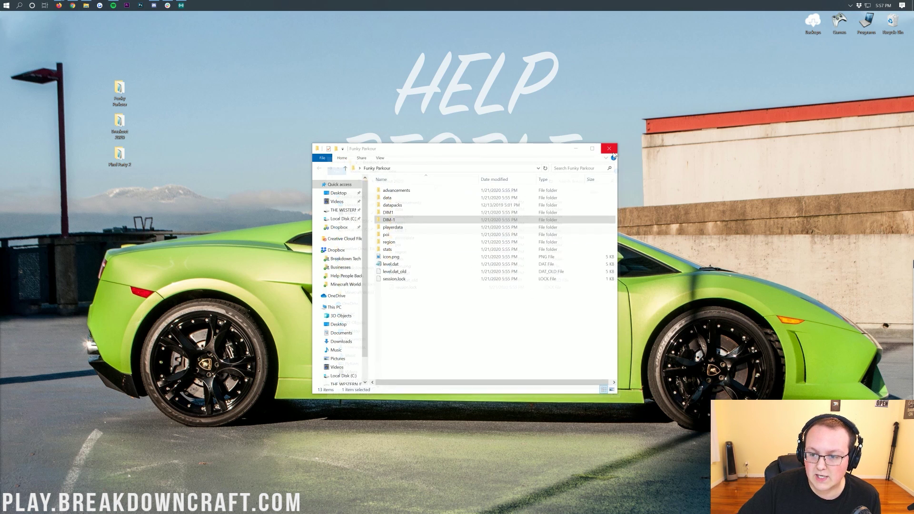
left_click(608, 149)
left_click_drag(149, 171, 211, 55)
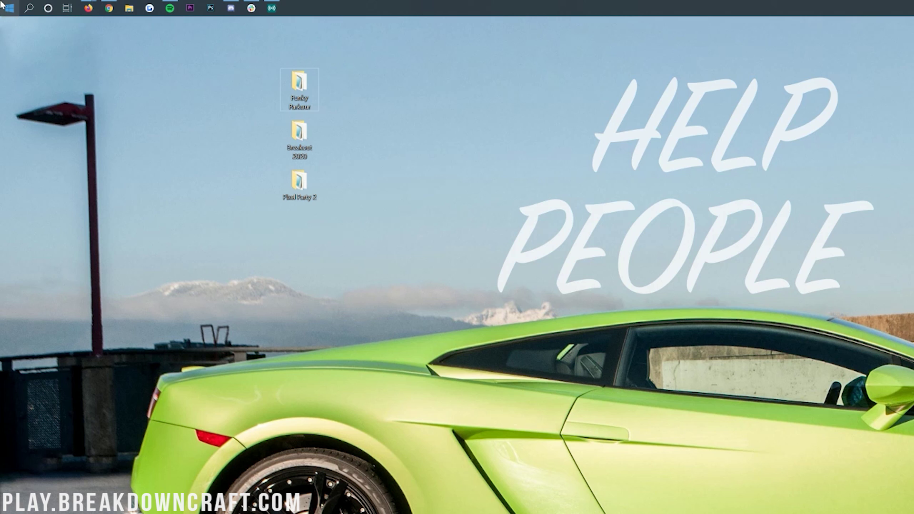
- Find the Run app and use it to open the %appdata% folder
left_click(4, 6)
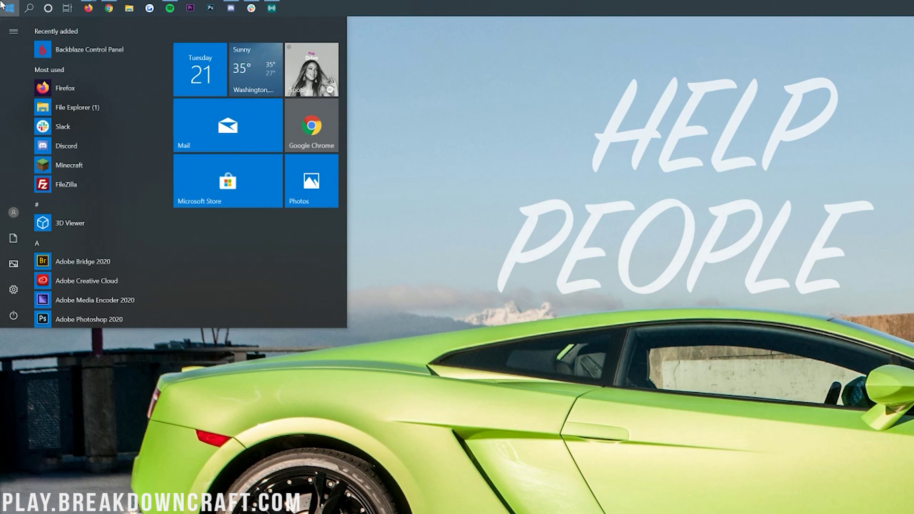
type("run")
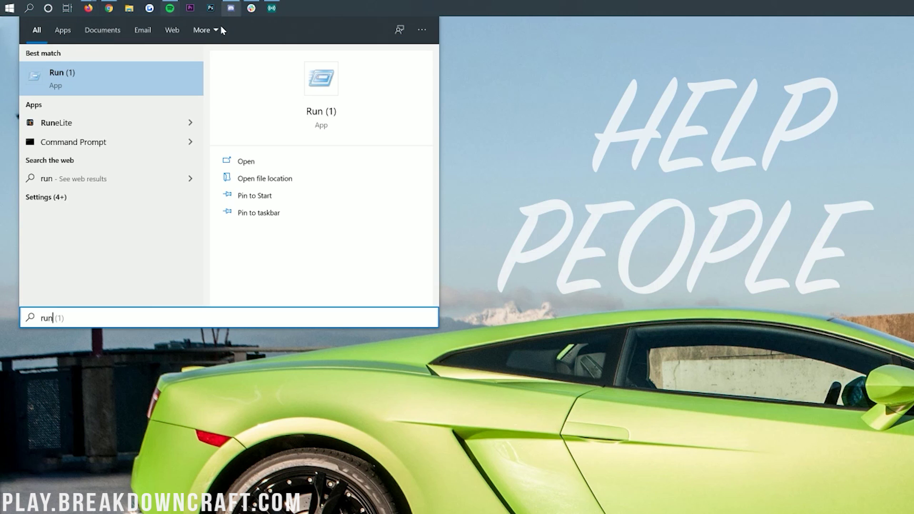
left_click(72, 90)
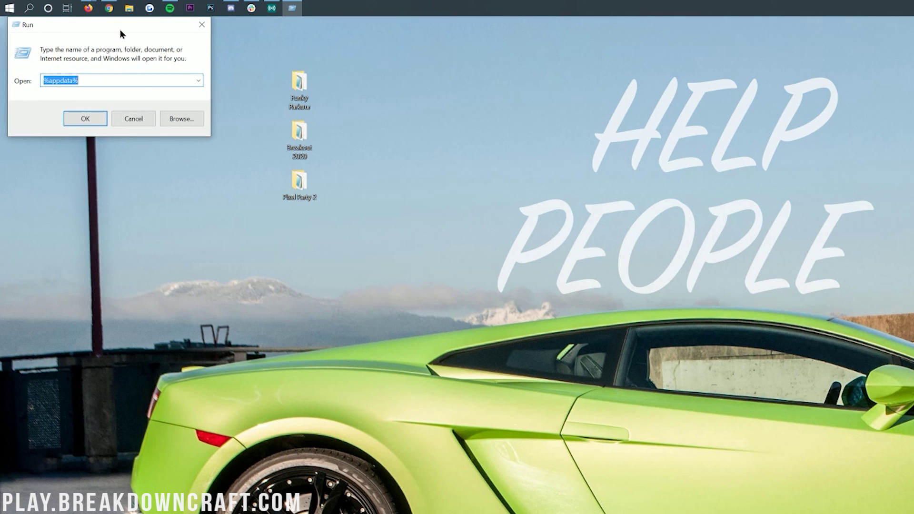
left_click_drag(120, 33, 131, 49)
type("%")
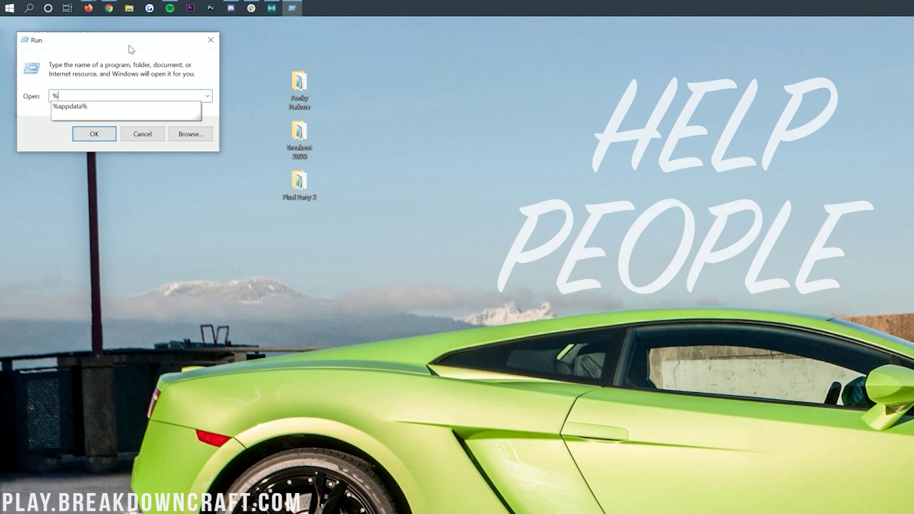
type("appdata%")
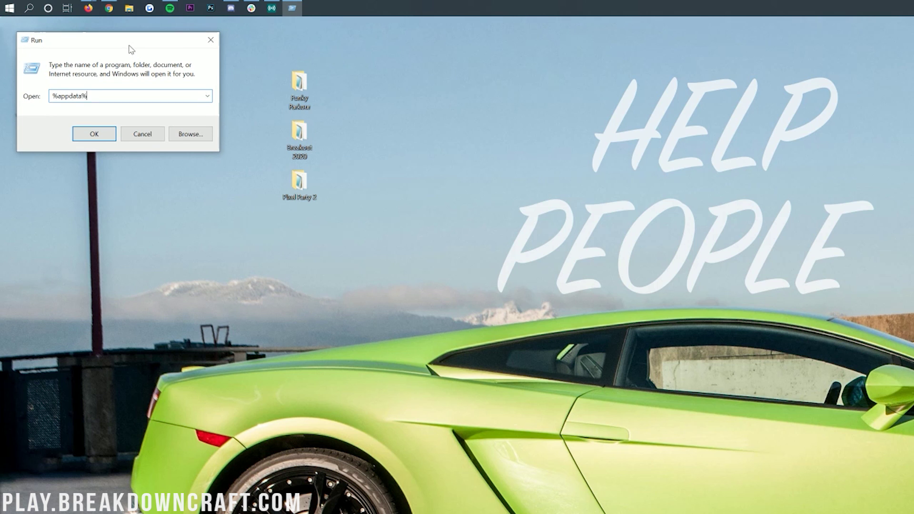
key("Return")
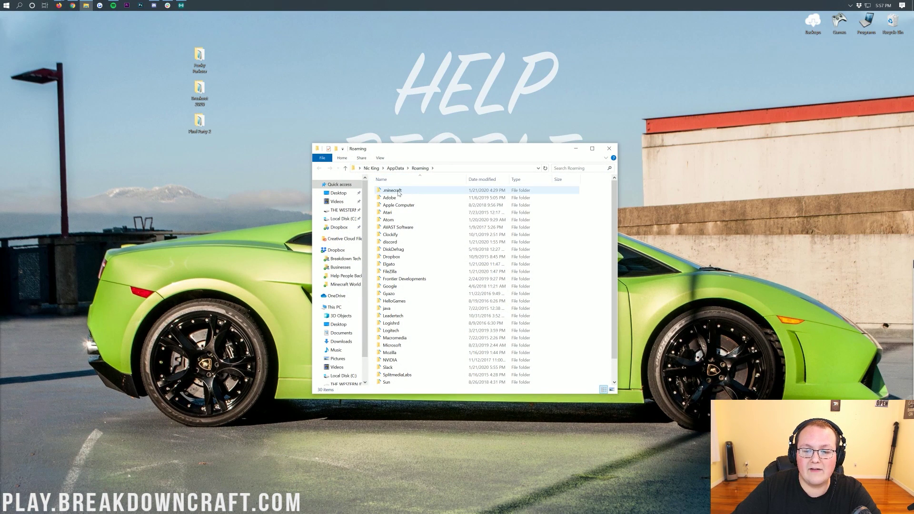
- Open the saves folder inside the .minecraft folder
double_click(393, 190)
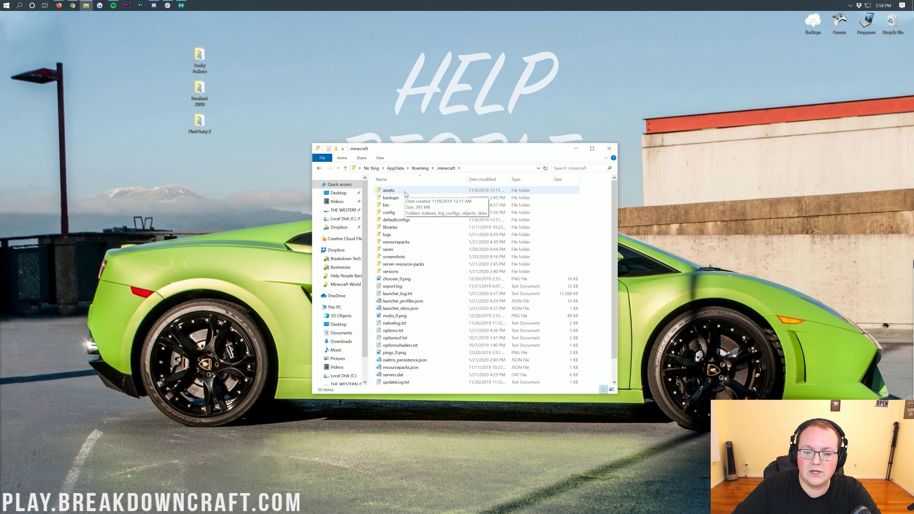
scroll(408, 224, "down", 1)
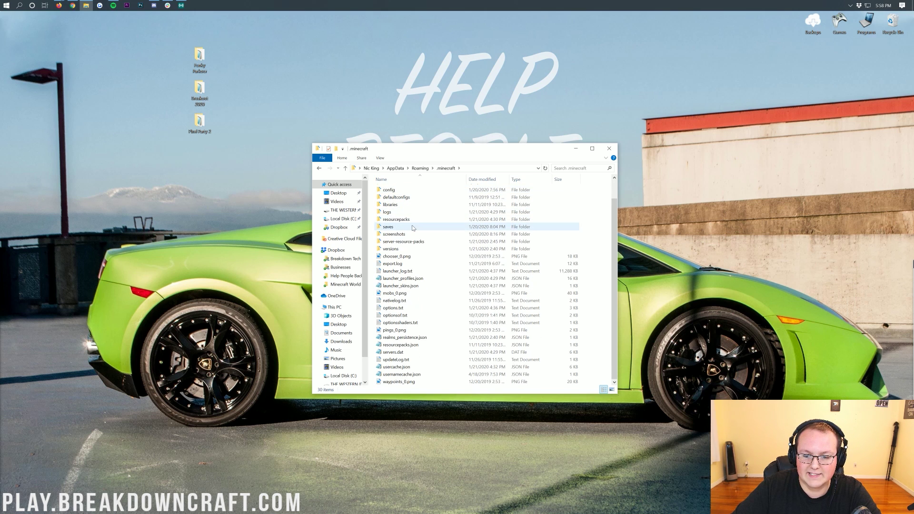
double_click(388, 228)
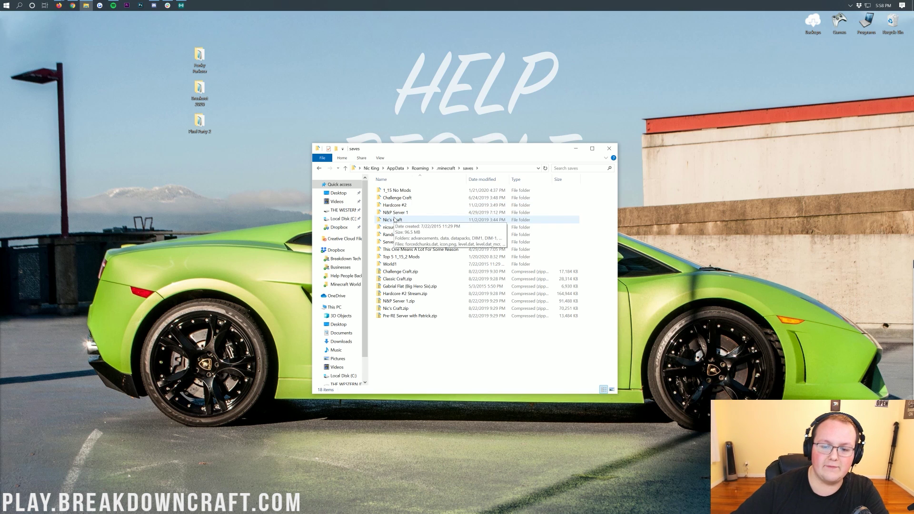
- Copy the Funky Parkour, Breakout 2020 and Pixel Party 2 folders from the desktop into the saves folder
left_click(406, 221)
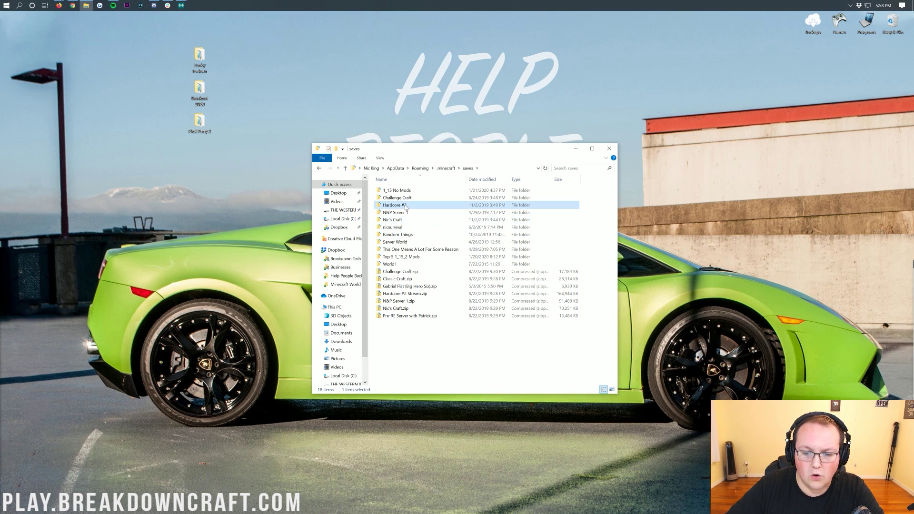
left_click(407, 198)
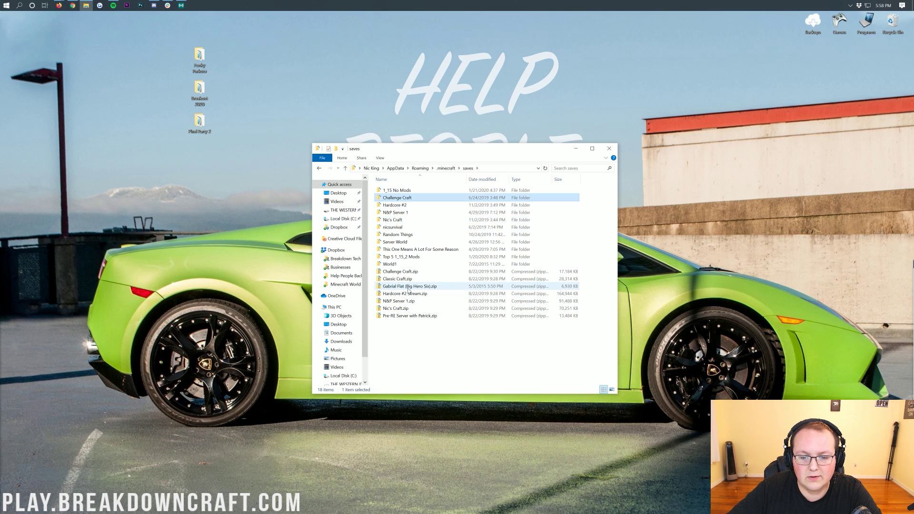
left_click(230, 143)
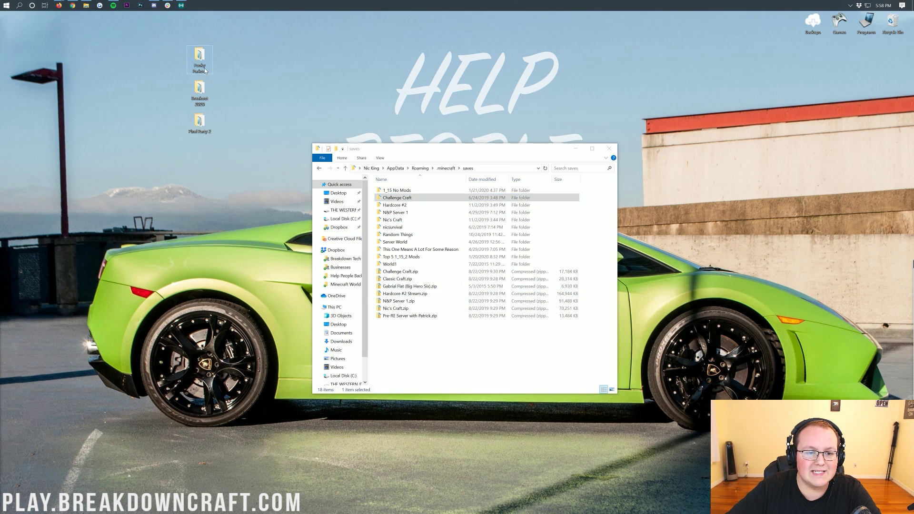
left_click_drag(215, 42, 194, 157)
left_click_drag(202, 92, 446, 358)
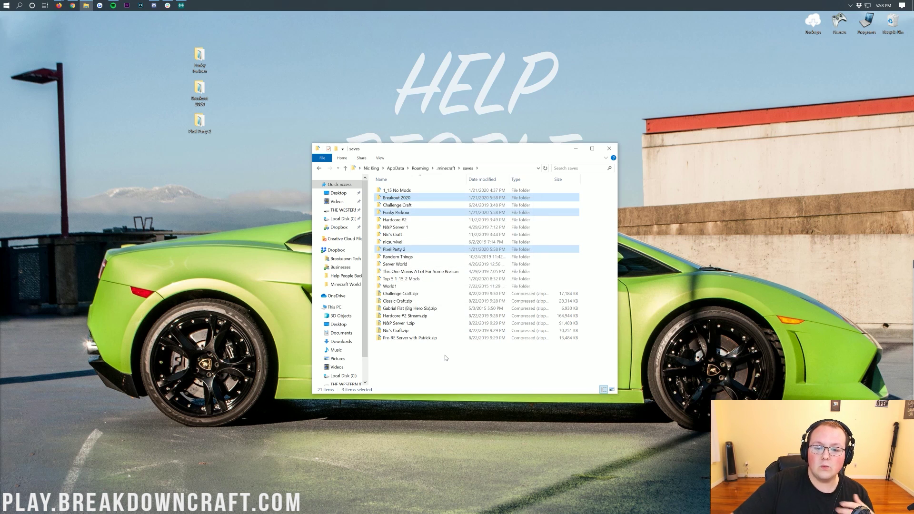
- Check the world files inside Breakout 2020, Funky Parkour and Pixel Party 2 in the saves folder and close the window
double_click(388, 196)
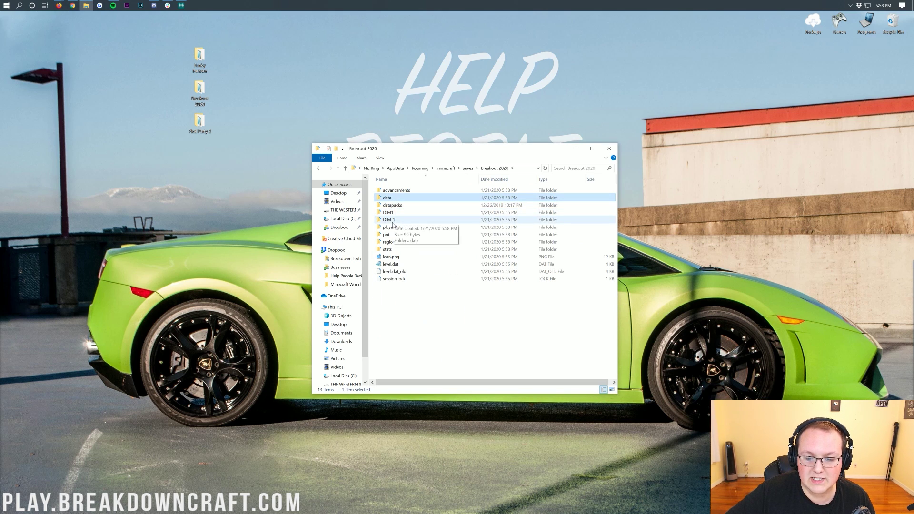
key("alt+Left")
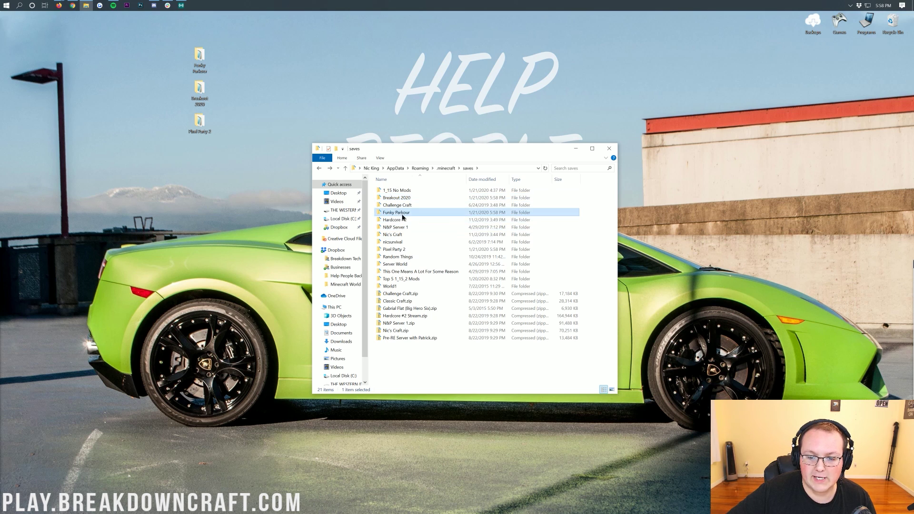
double_click(402, 212)
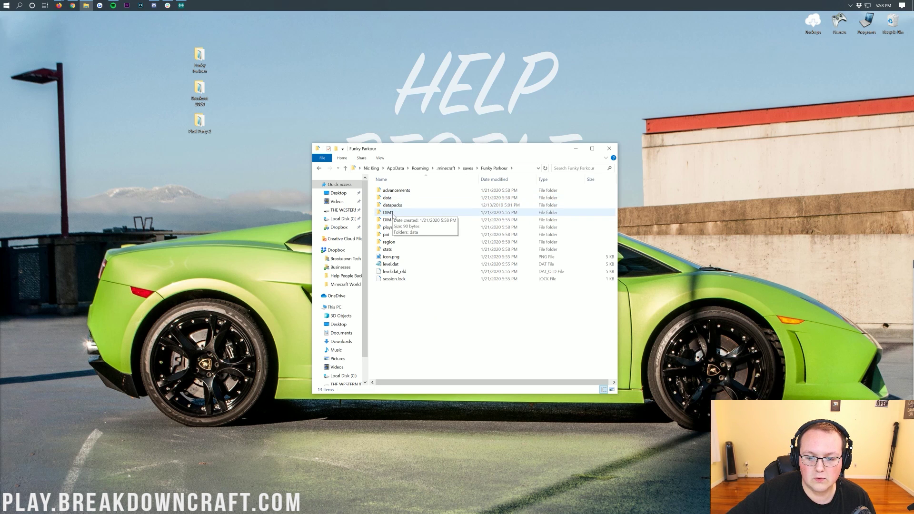
key("alt+Left")
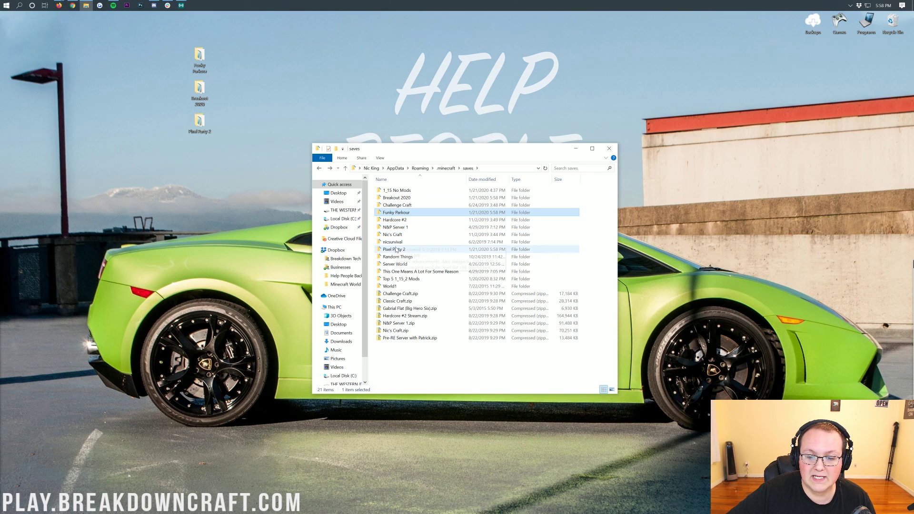
double_click(395, 249)
left_click(396, 228)
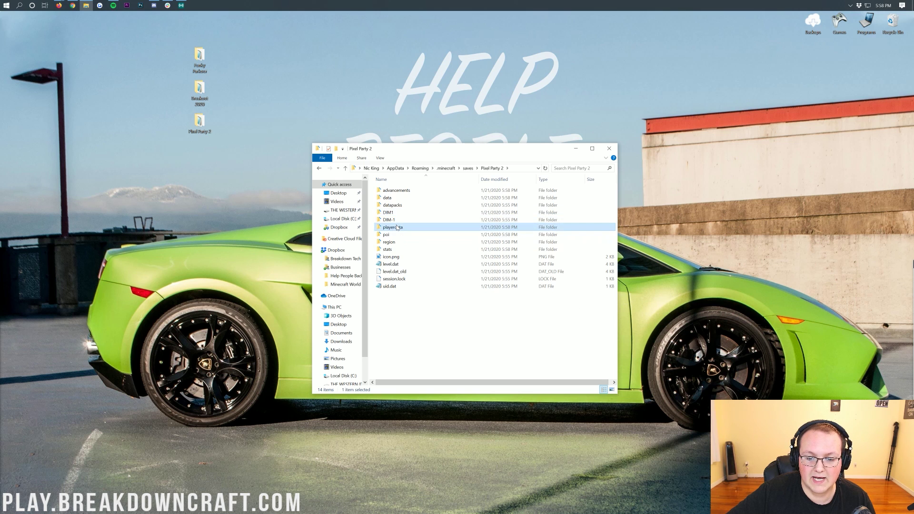
left_click(605, 149)
- Search the computer for Minecraft and launch it
left_click(2, 4)
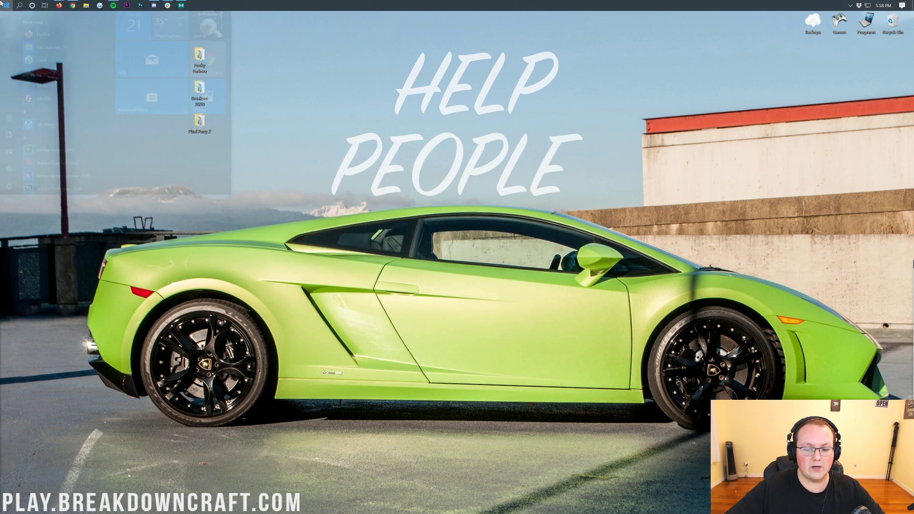
type("mine")
key("Return")
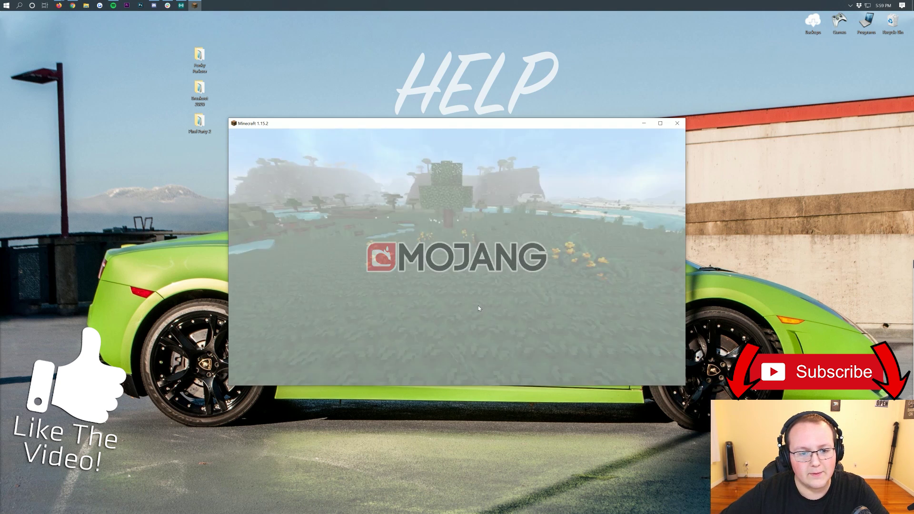
- Deselect the active resource pack so only Default stays selected, and return to the Minecraft title screen
left_click(443, 298)
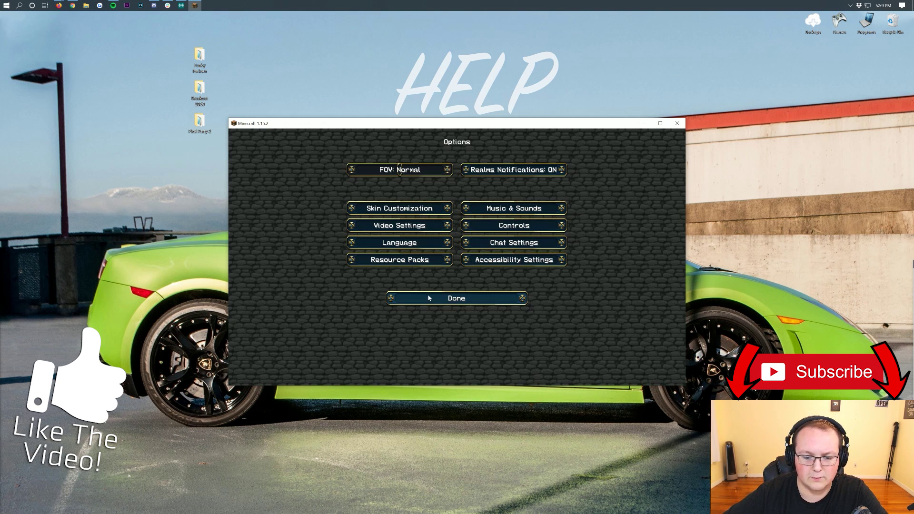
left_click(410, 259)
left_click(480, 174)
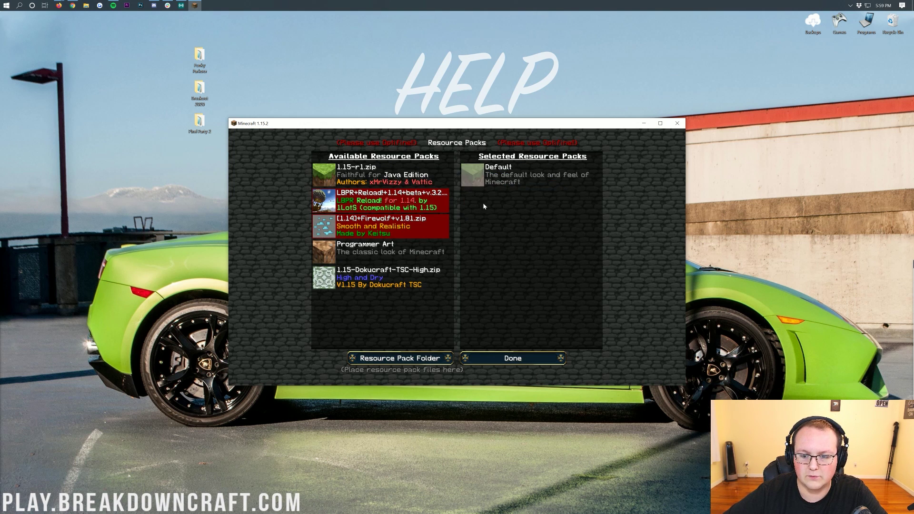
left_click(517, 362)
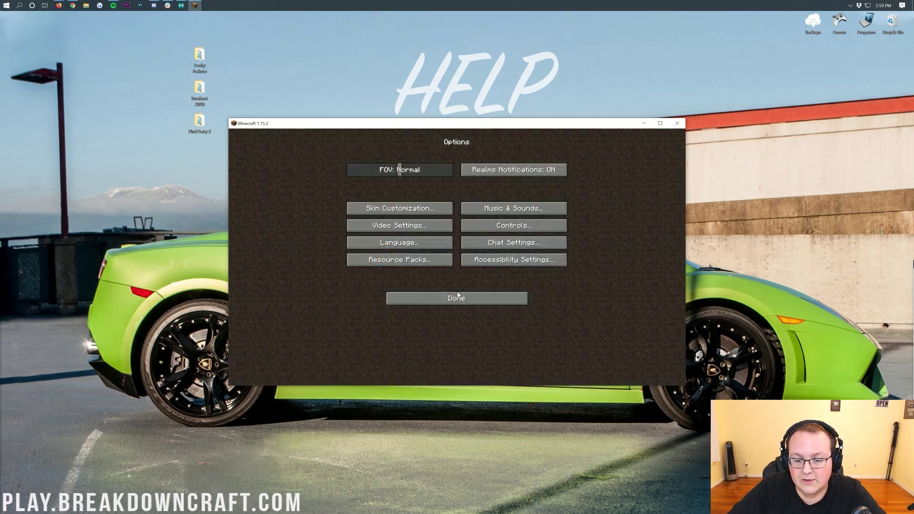
left_click(458, 296)
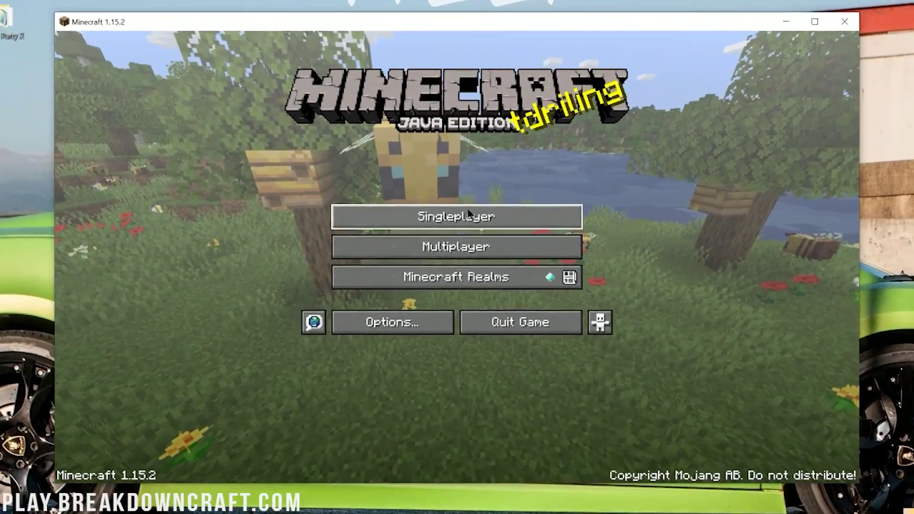
- Open the singleplayer world list and look through it for Breakout 2020, Funky Parkour and Pixel Party 2
left_click(452, 236)
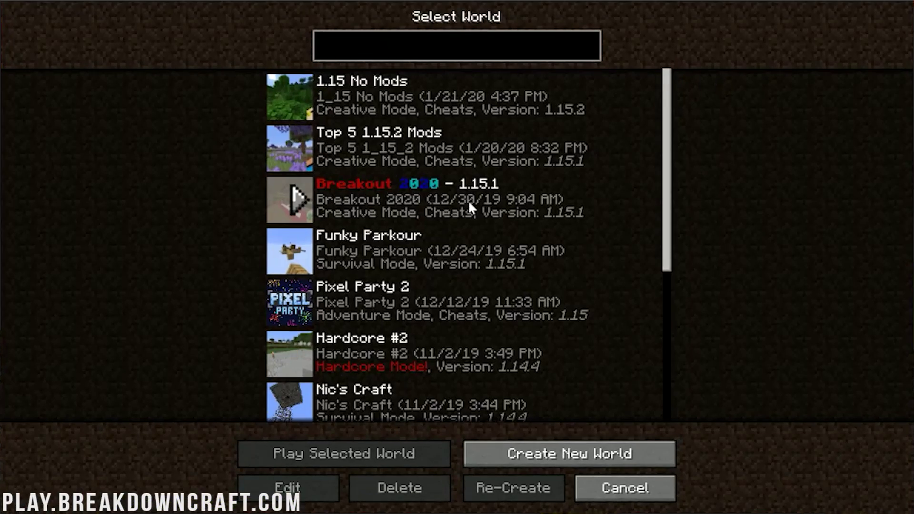
left_click(408, 200)
scroll(408, 200, "down", 4)
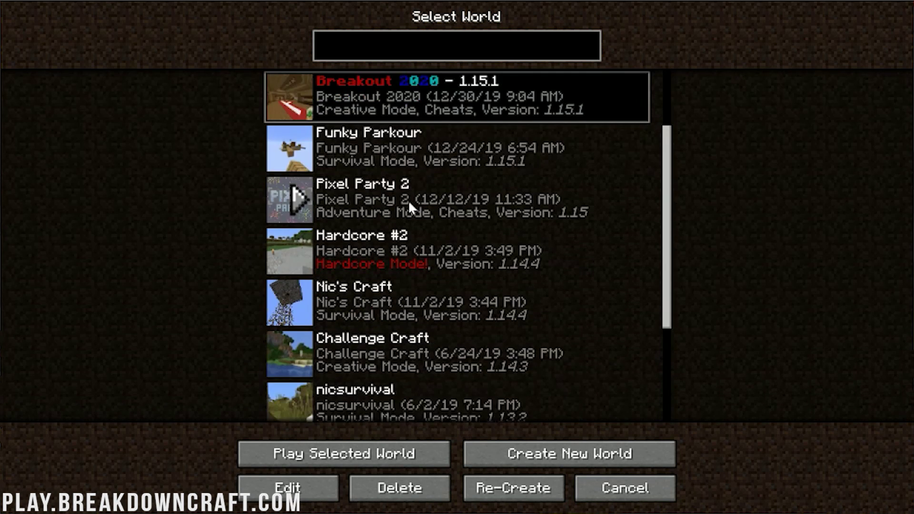
scroll(408, 199, "down", 7)
scroll(445, 288, "up", 4)
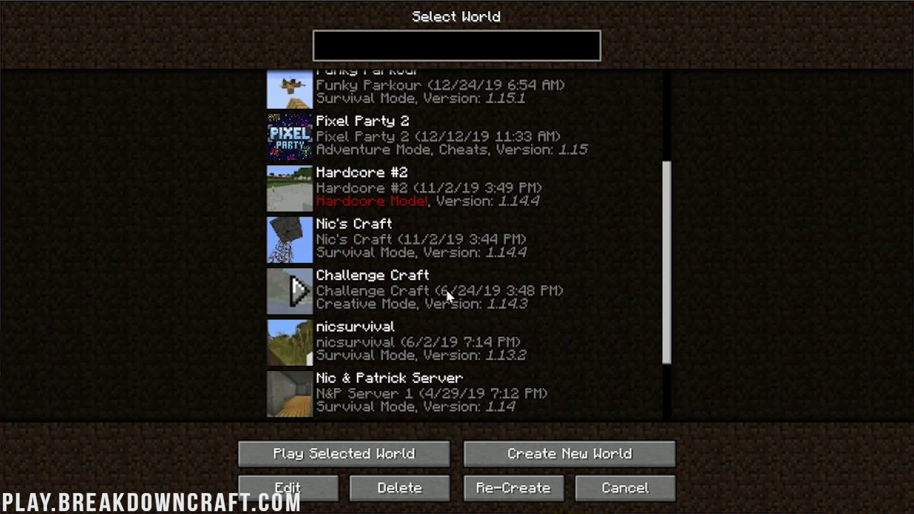
scroll(445, 289, "up", 4)
left_click(377, 237)
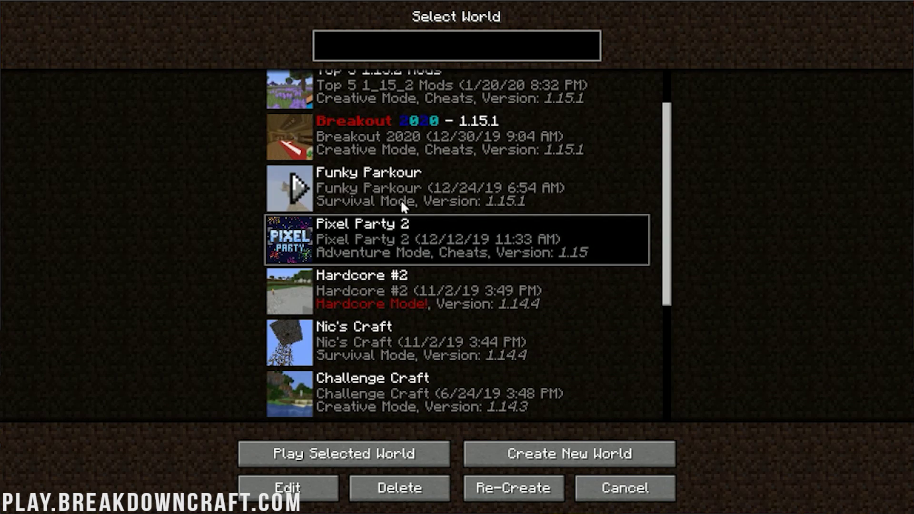
left_click(398, 182)
scroll(397, 224, "up", 3)
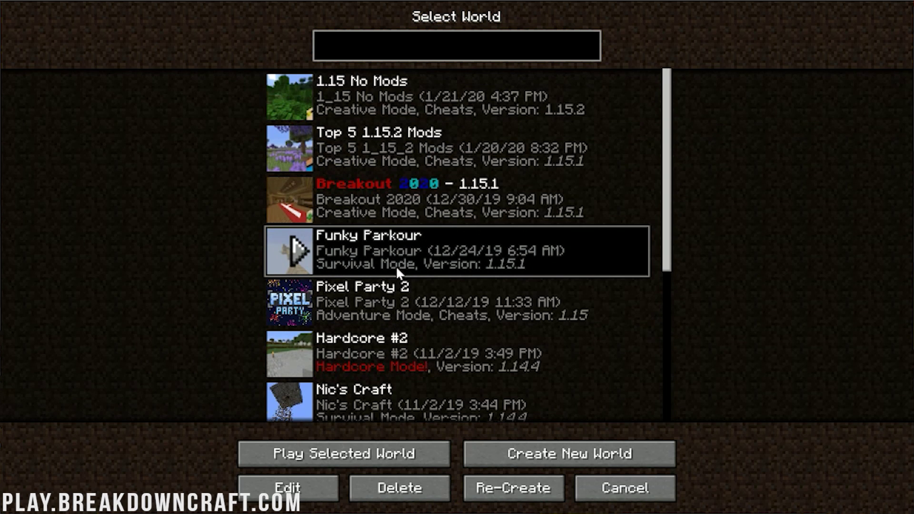
- Load the Funky Parkour world without making a backup and activate the sign in front of the spawn platform
double_click(366, 244)
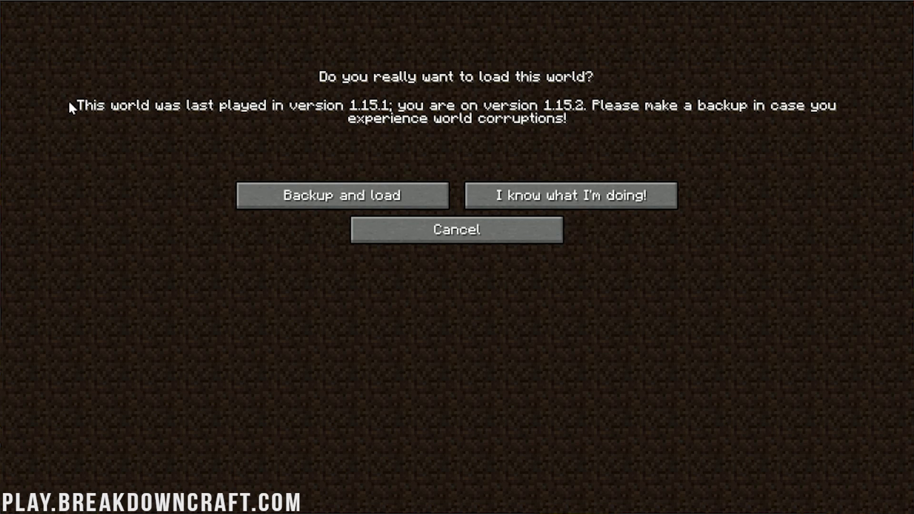
left_click(578, 197)
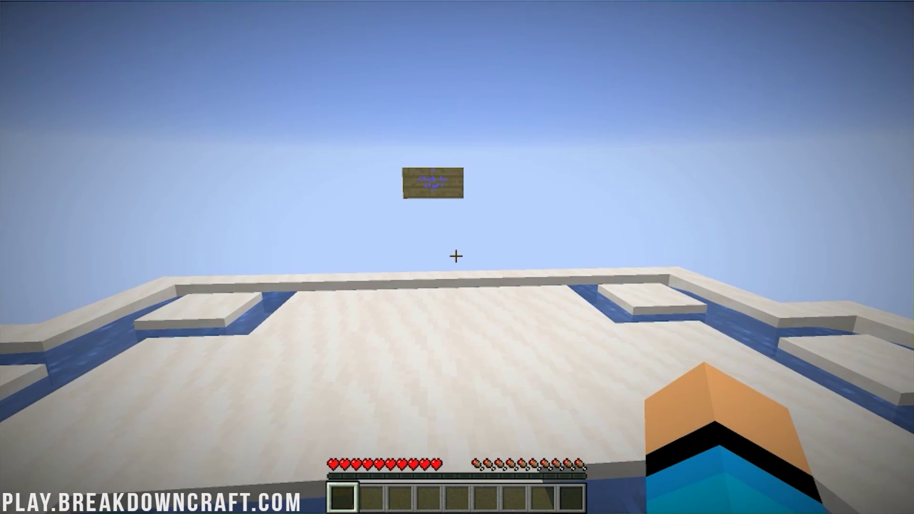
right_click(456, 257)
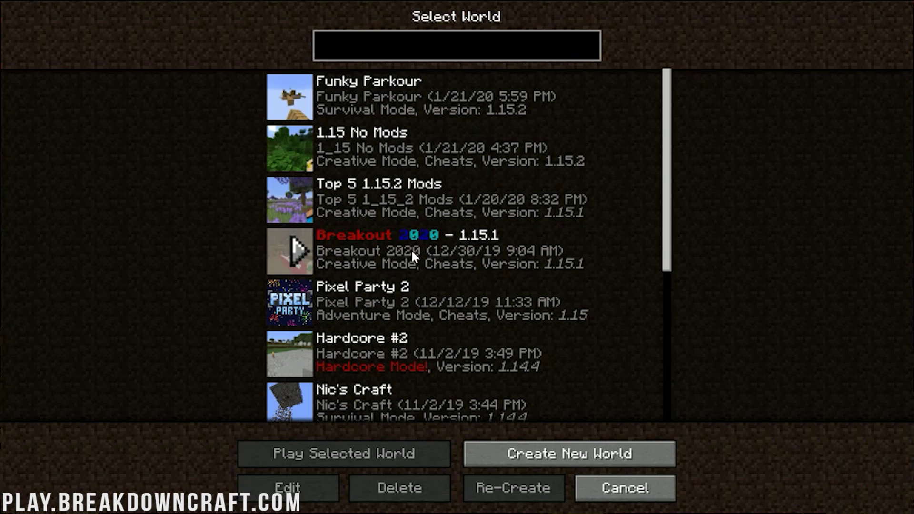
- Load the Pixel Party 2 world and start its game at the Start Game button without changing the rounds
left_click(402, 310)
left_click(344, 453)
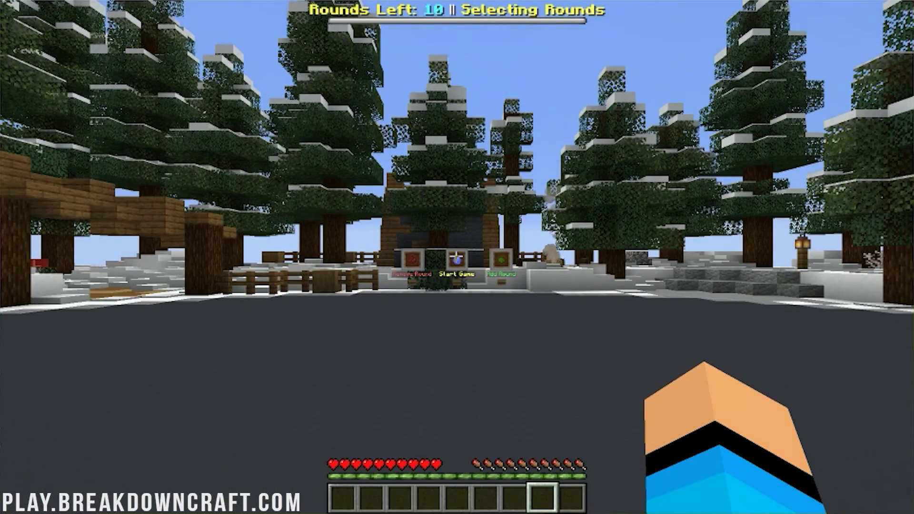
mouse_move(456, 256)
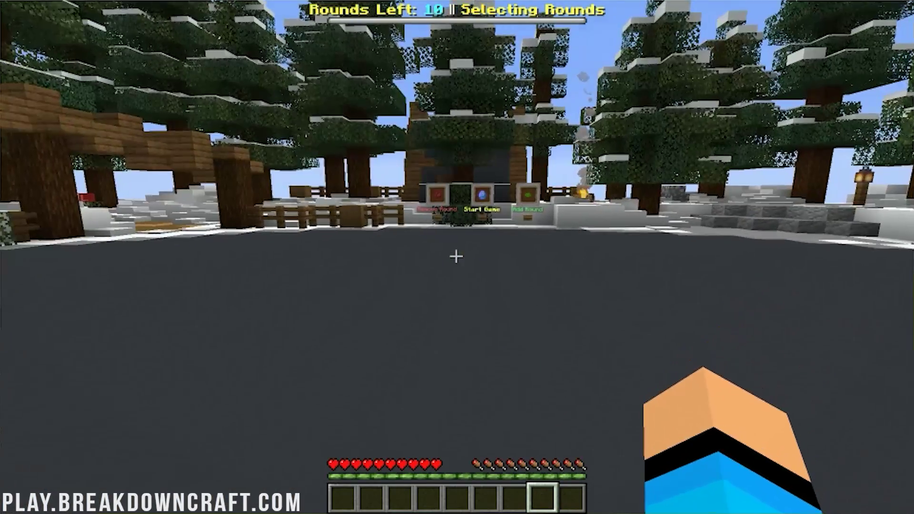
key("w")
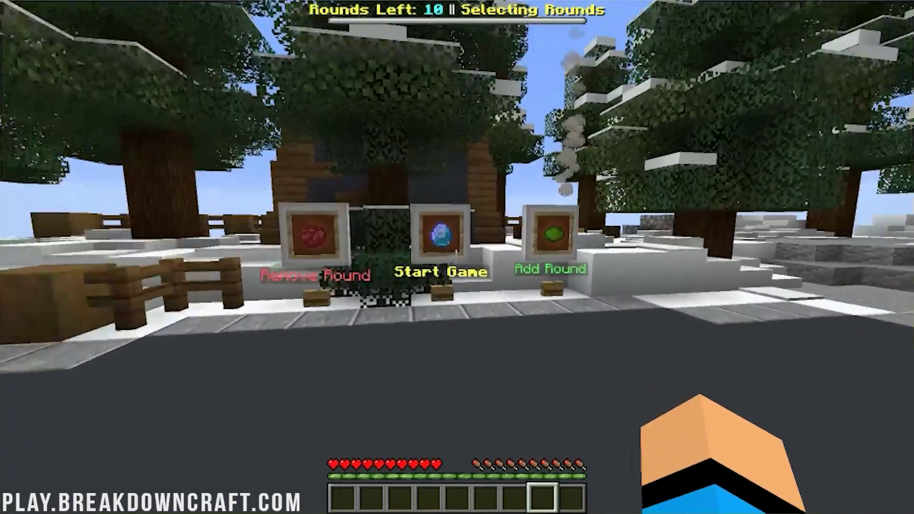
key("w")
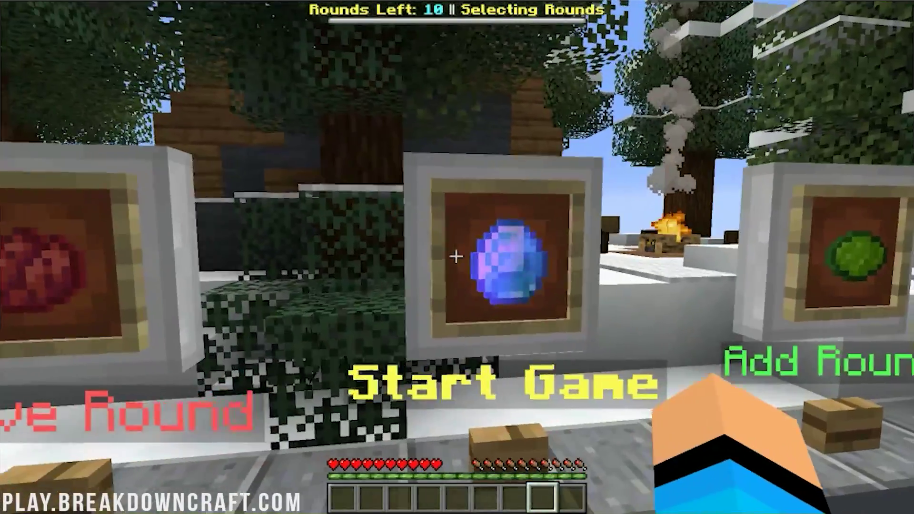
left_click(456, 256)
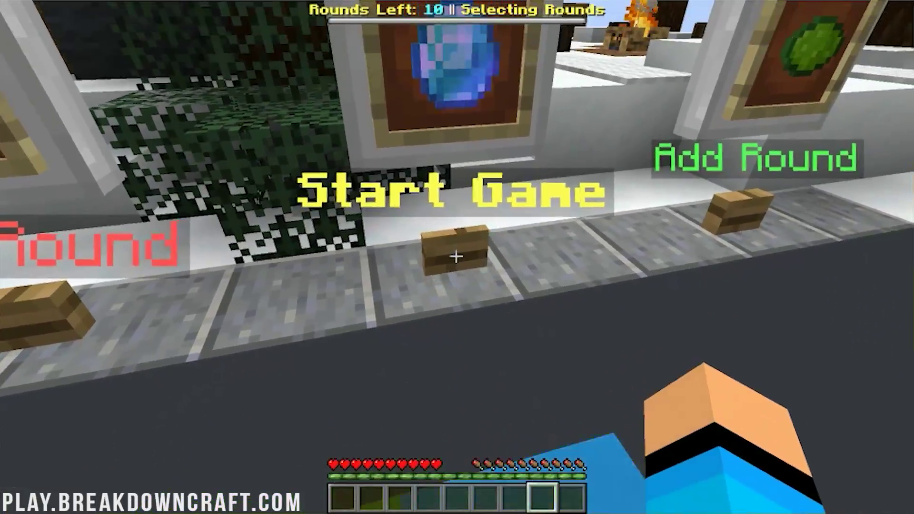
right_click(456, 256)
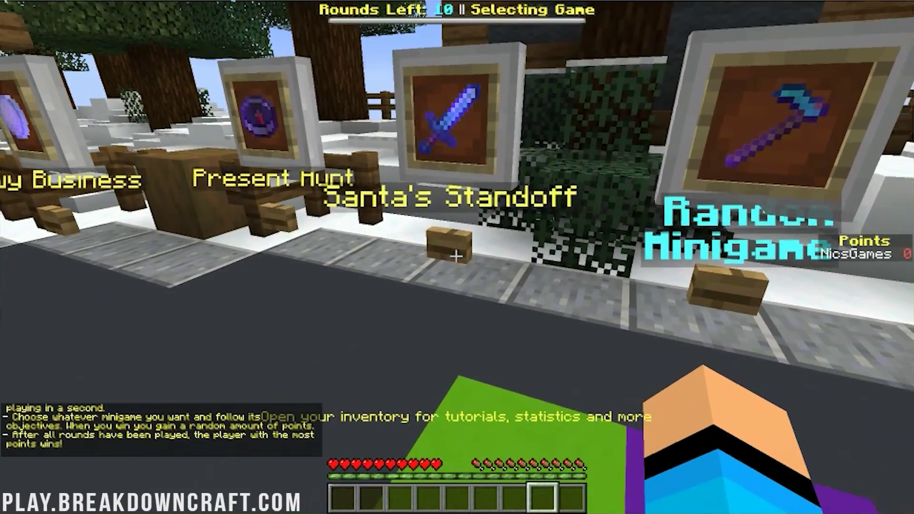
- Try to start the Snowy Business minigame and walk over to the other minigames near Meat Lovers
key("a")
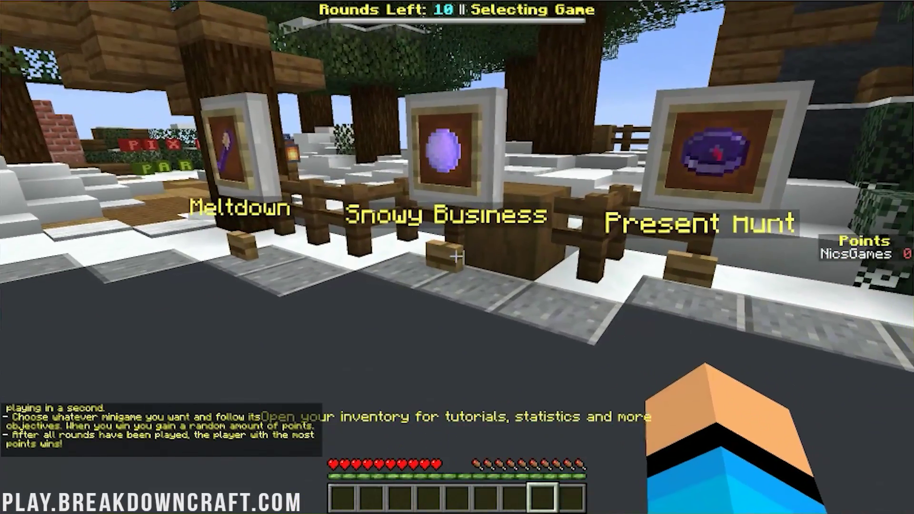
right_click(456, 257)
key("s")
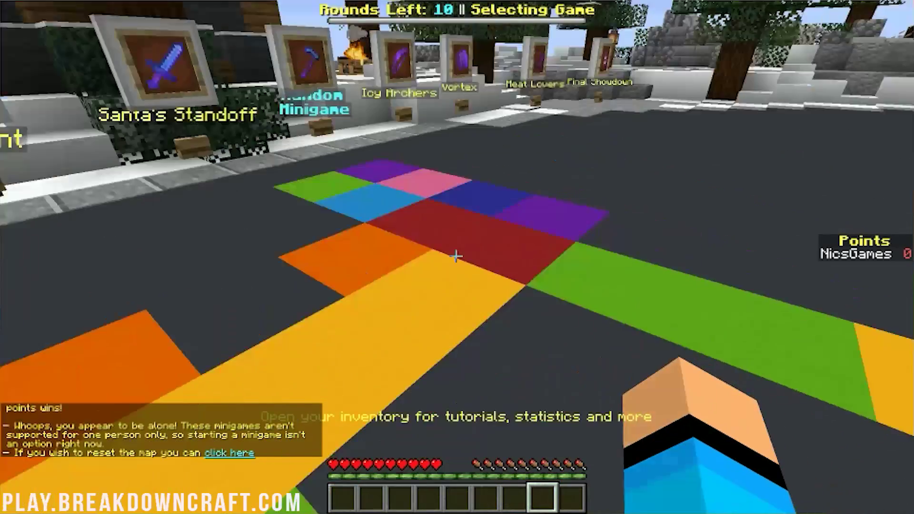
key("w")
right_click(456, 256)
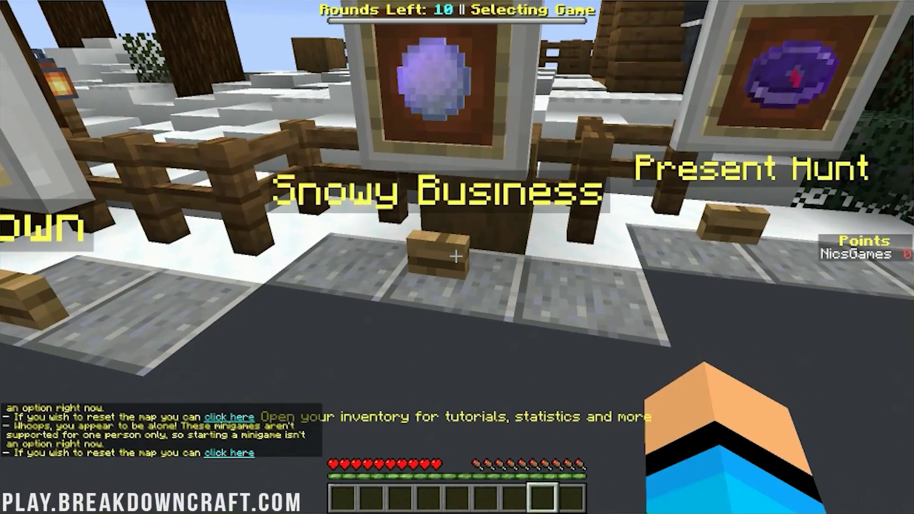
key("w")
key("t")
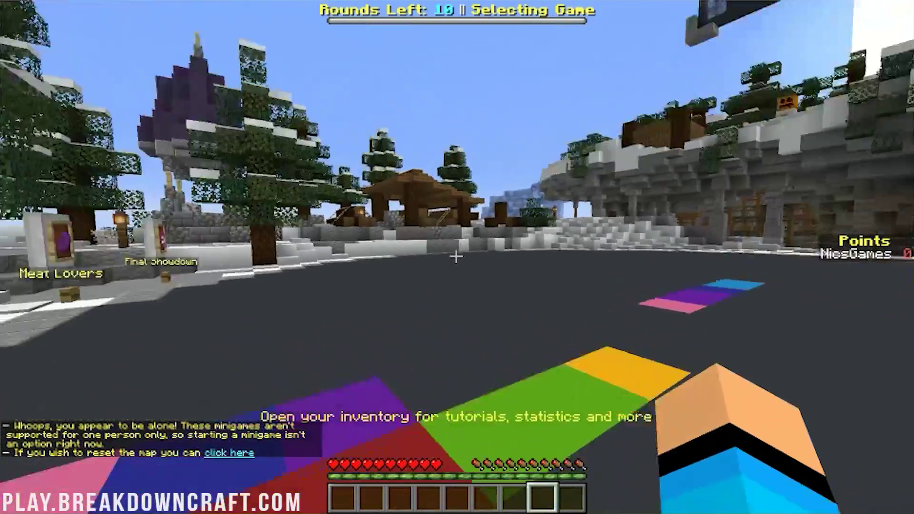
key("w")
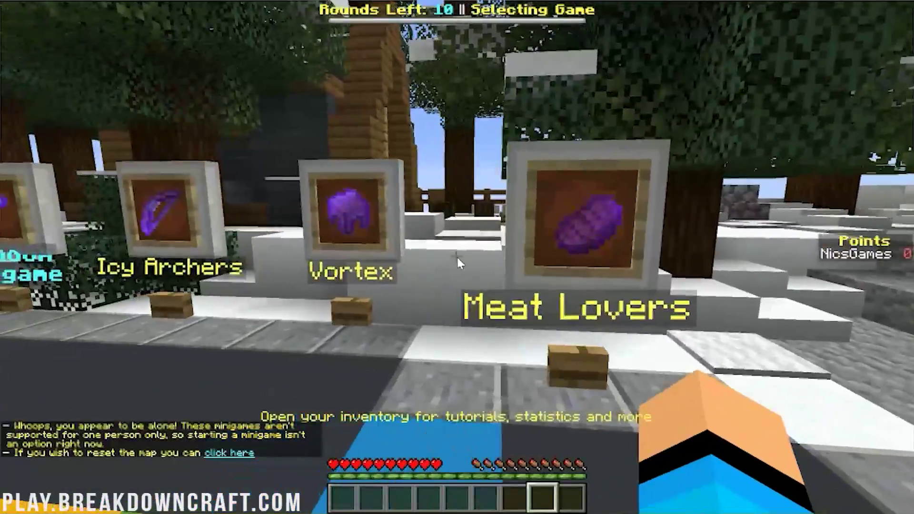
- Open the Pixel Party 2 world to LAN with Survival game mode and cheats off for other players
key("Escape")
left_click(520, 256)
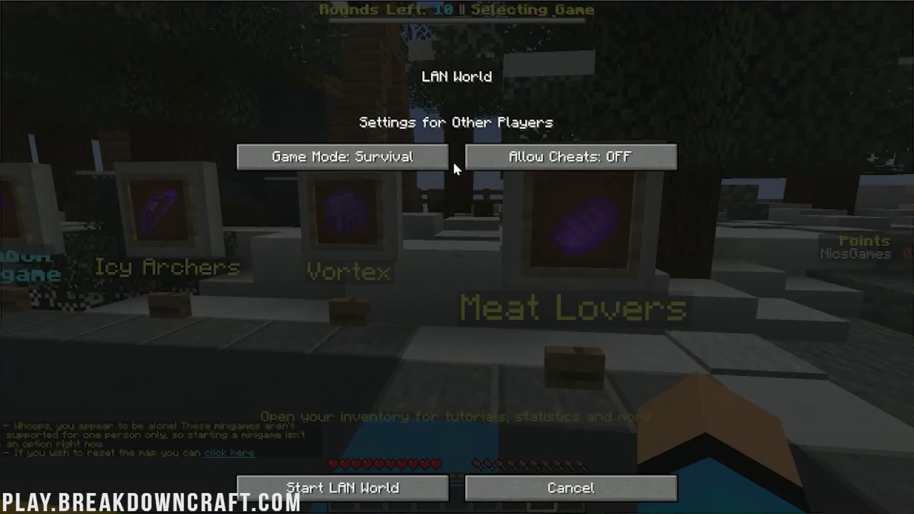
left_click(371, 487)
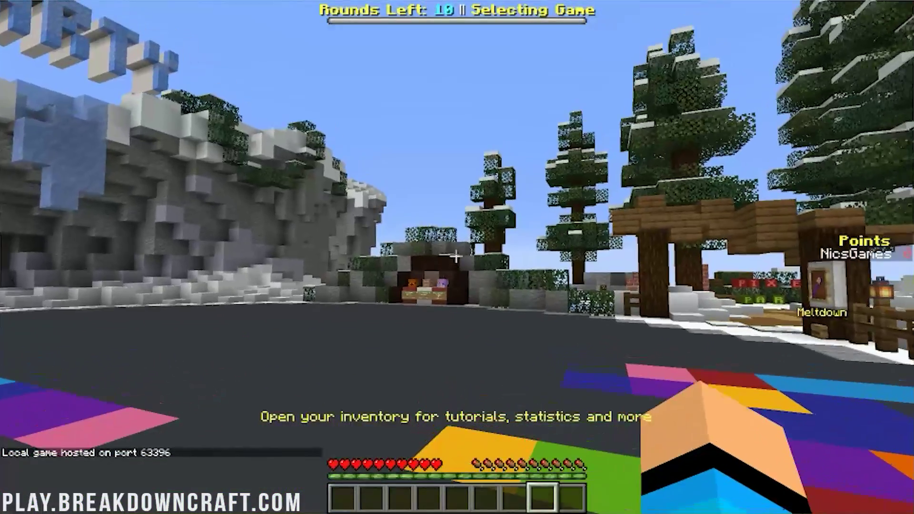
- Save and leave the Pixel Party 2 world, and load the Breakout 2020 world without making a backup
key("Escape")
left_click(460, 289)
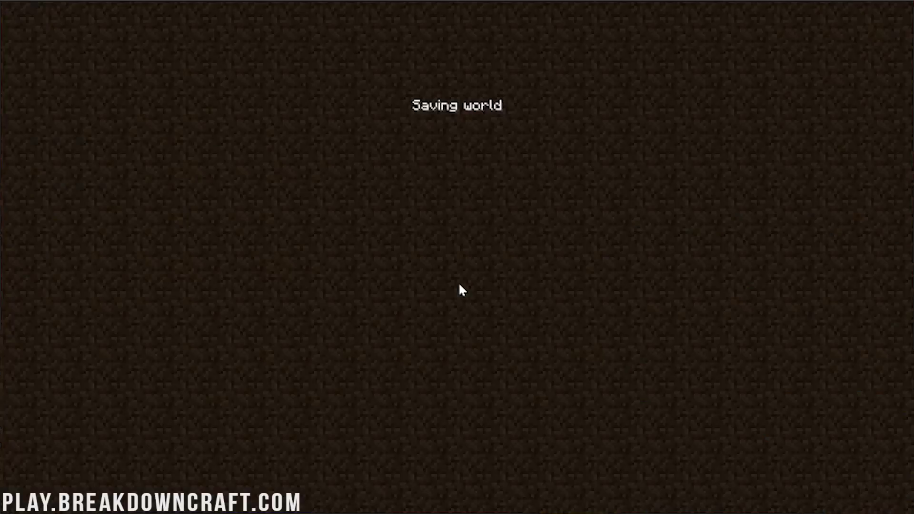
left_click(391, 250)
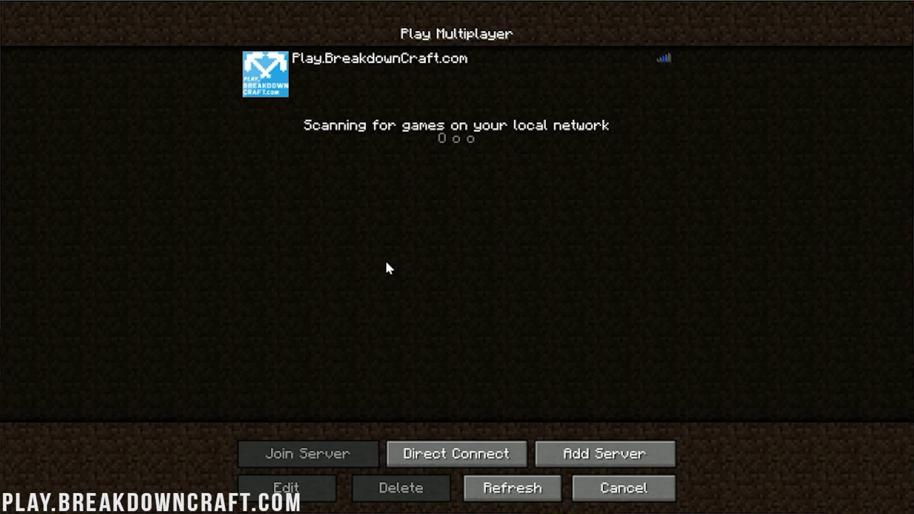
left_click(604, 491)
left_click(471, 209)
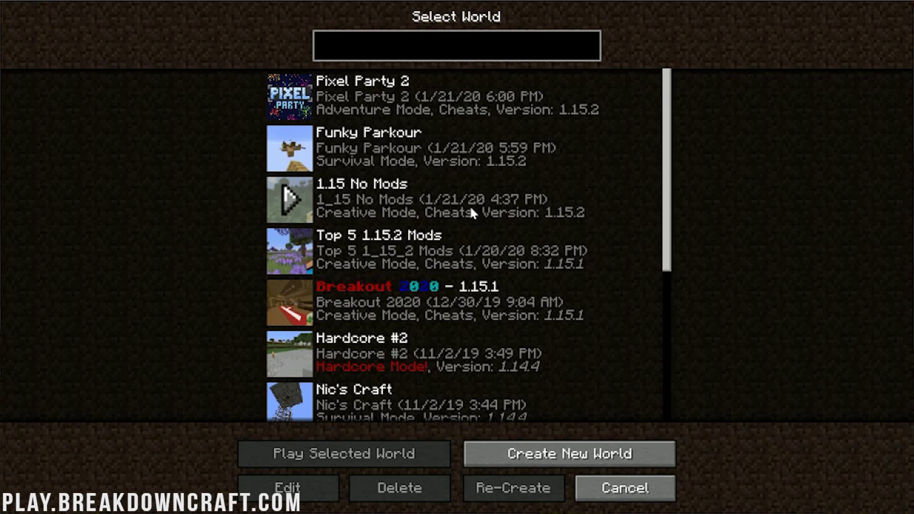
double_click(430, 285)
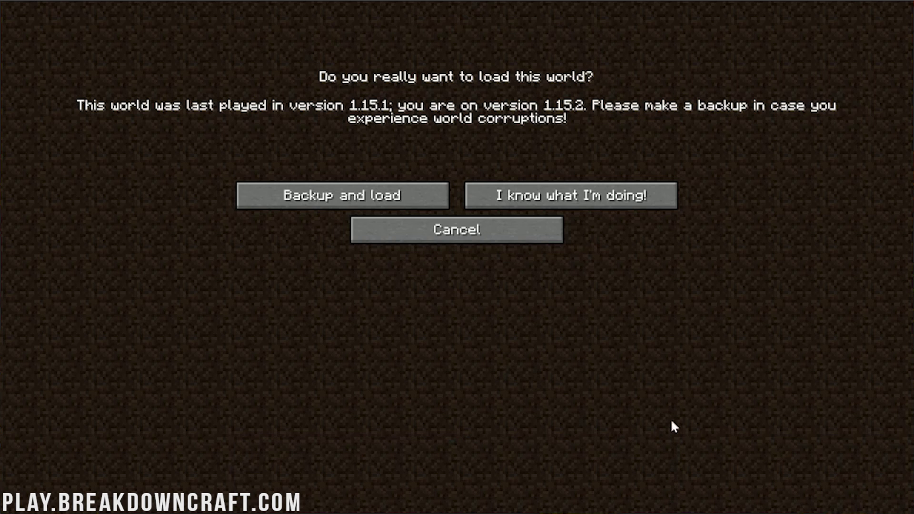
left_click(533, 206)
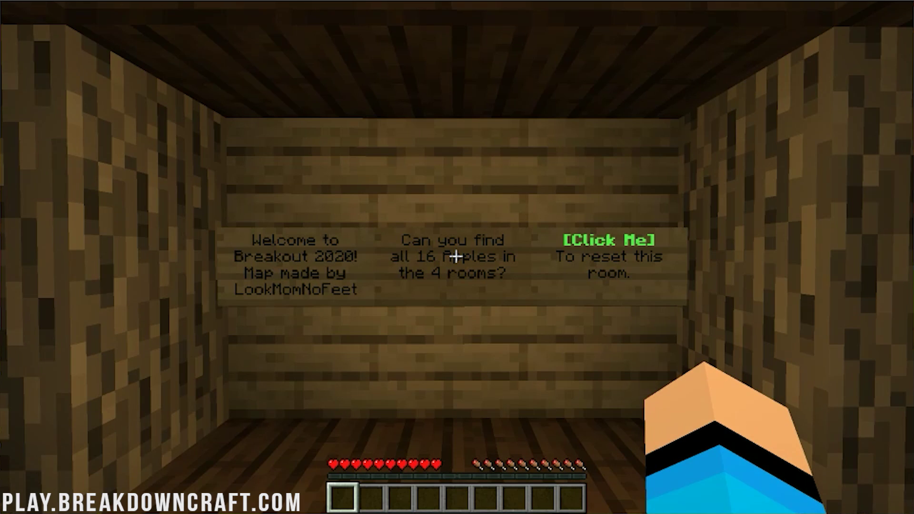
- Read the Breakout 2020 welcome signs and activate the [Click Me] sign for resetting the room
key("w")
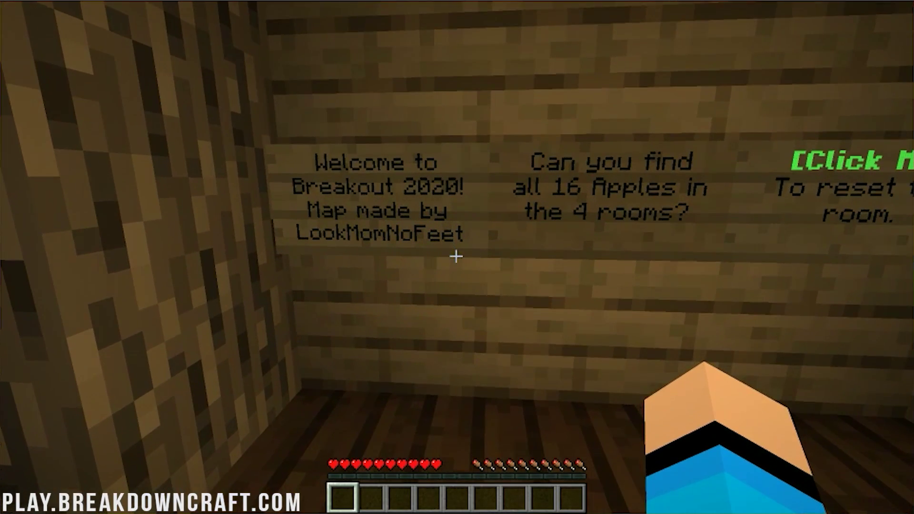
mouse_move(457, 257)
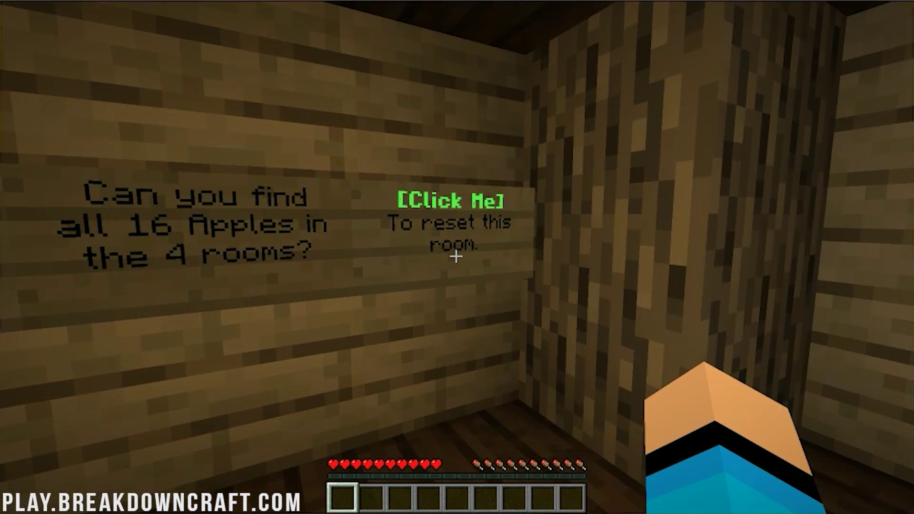
right_click(456, 257)
key("w")
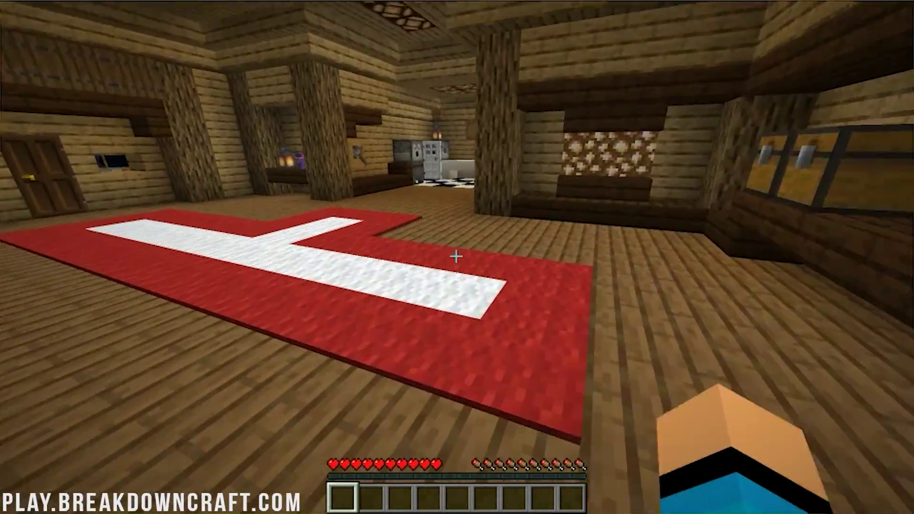
- Walk across the red carpet into the kitchen and check its furnaces and fridge for hidden apples
key("w")
mouse_move(456, 257)
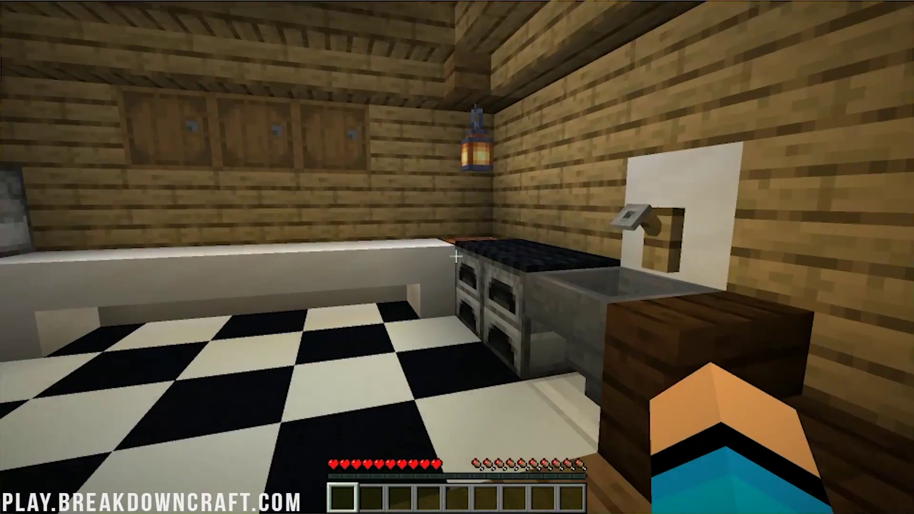
right_click(456, 257)
key("Escape")
key("w")
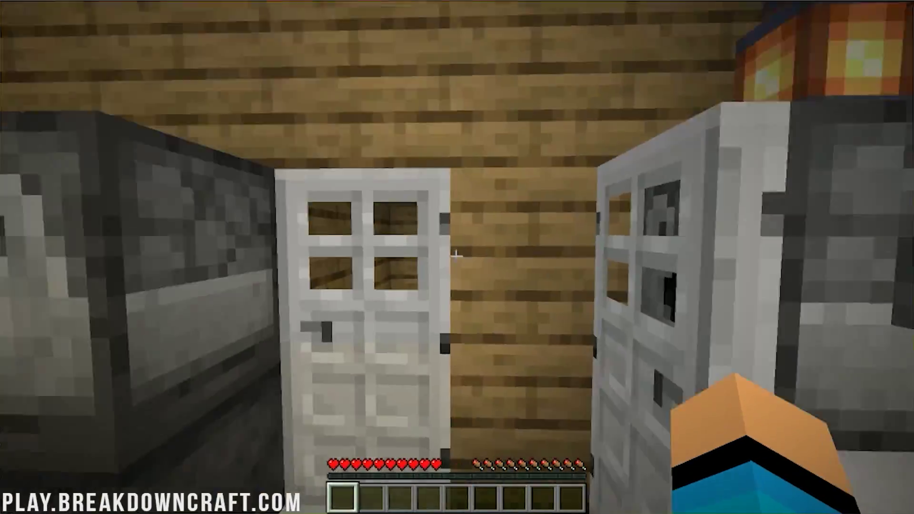
right_click(457, 257)
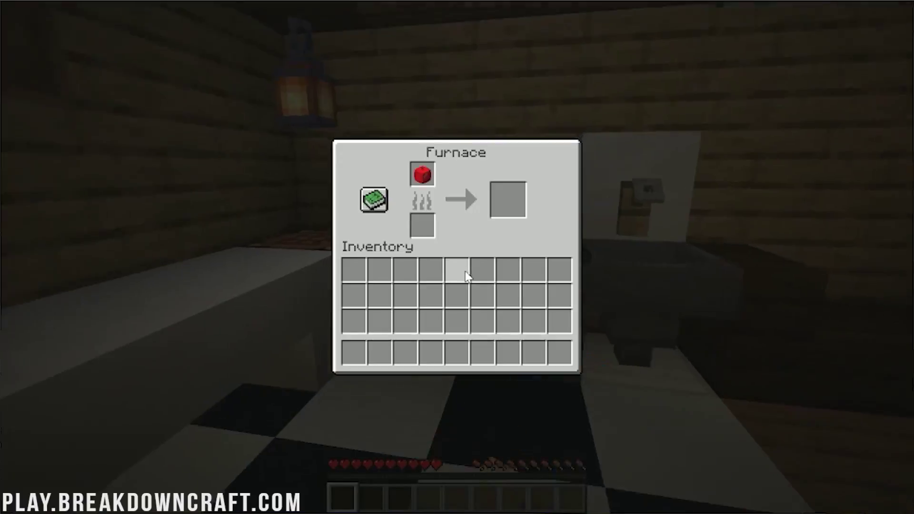
key("Escape")
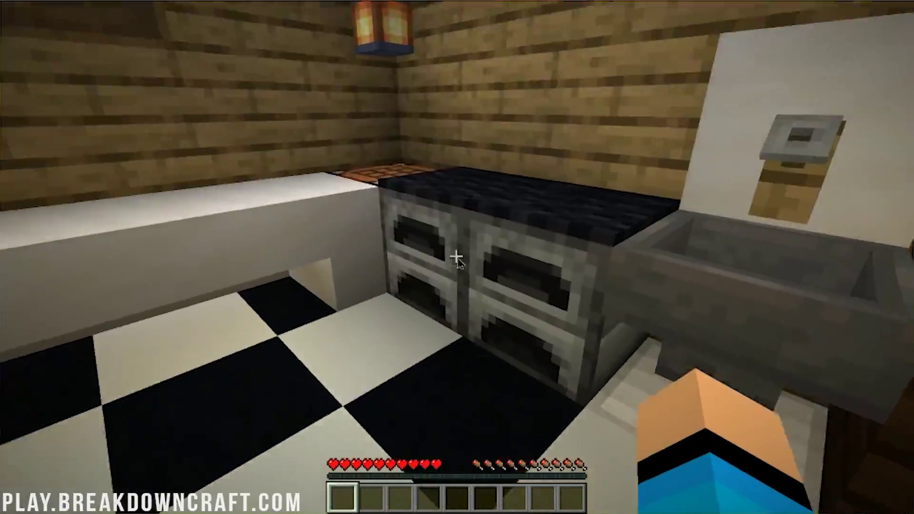
- Take the Apple out of the kitchen furnace and put it in the first hotbar slot
right_click(457, 257)
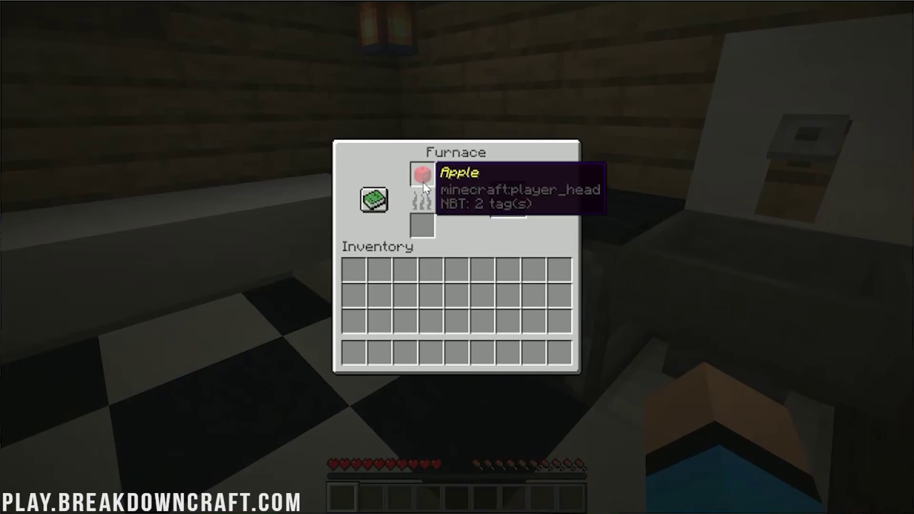
left_click(425, 188, "shift")
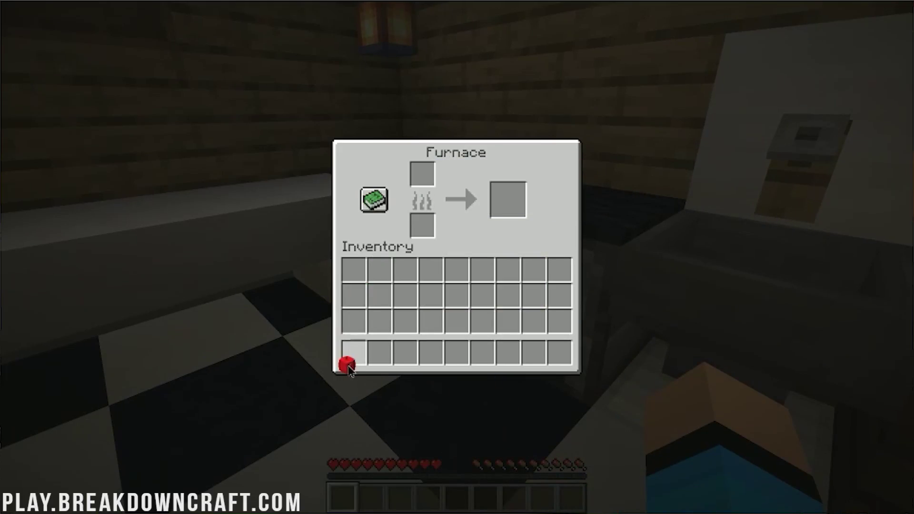
left_click(349, 367)
key("Escape")
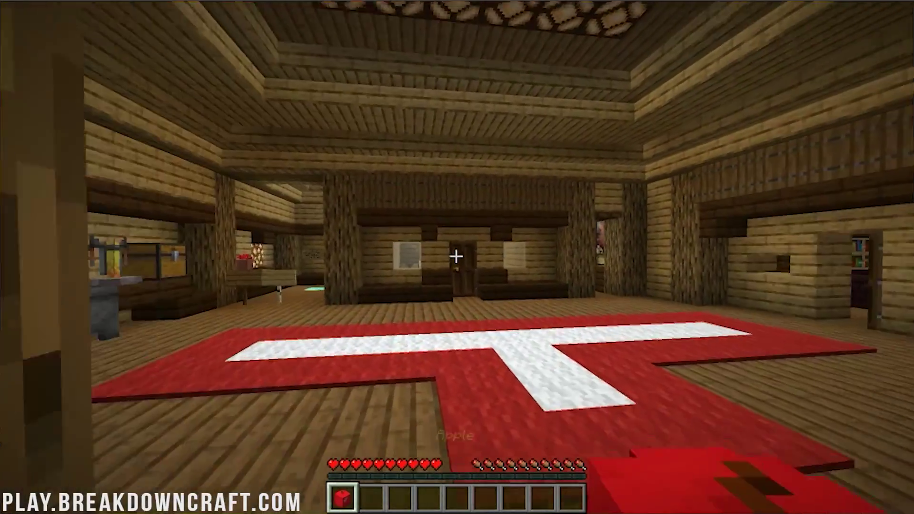
- Walk around the main room with the red carpet and look over its doorways and chests
key("w")
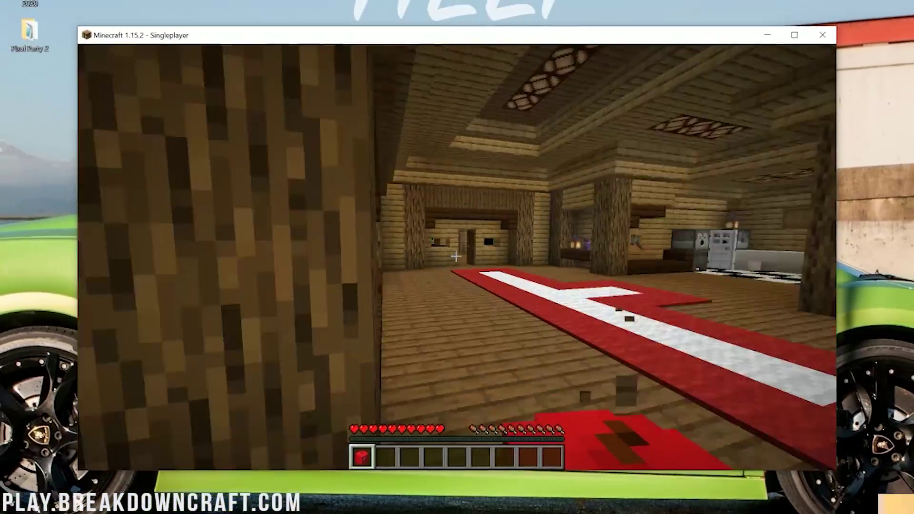
key("w")
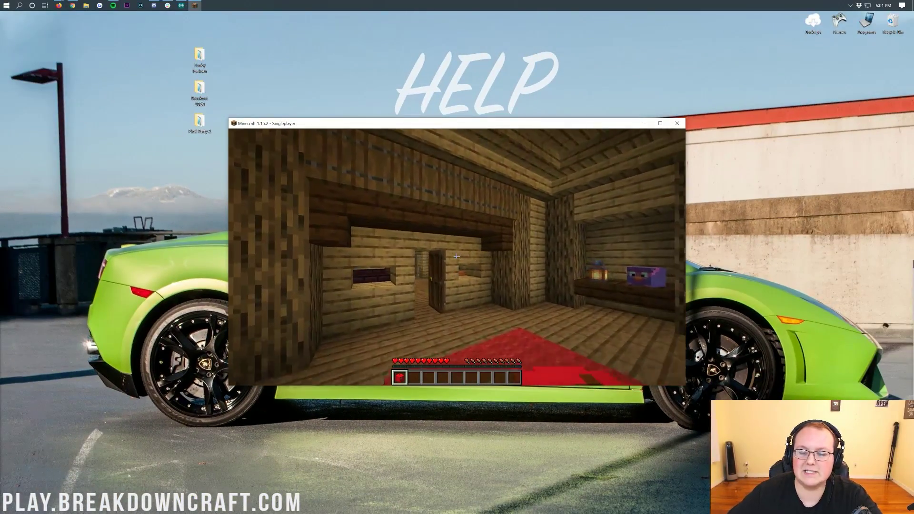
key("w")
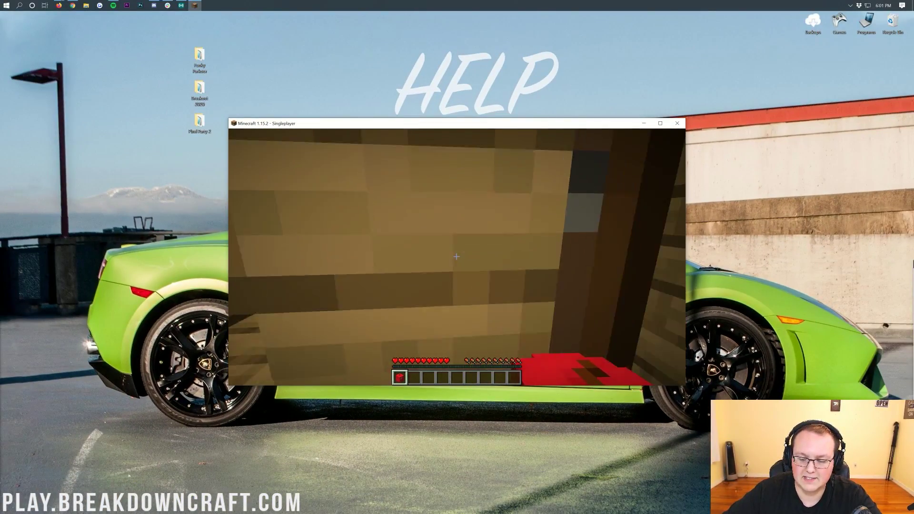
key("w")
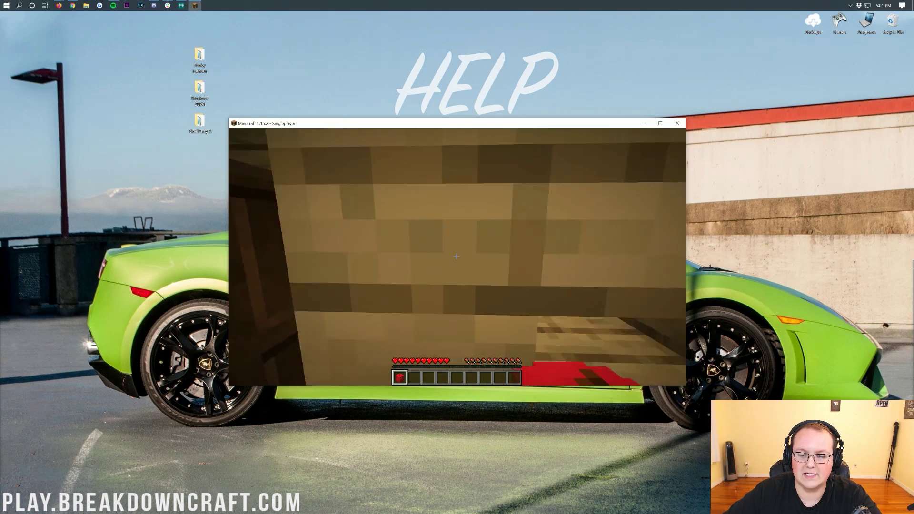
key("w")
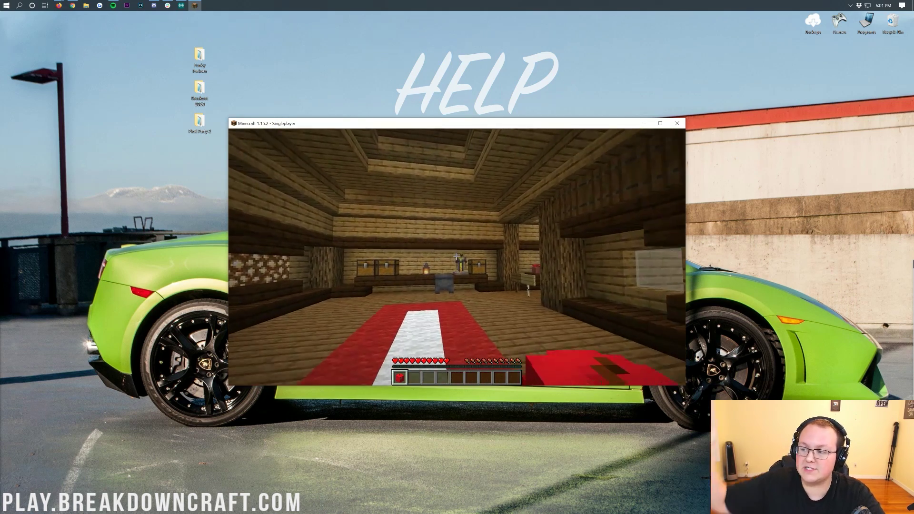
key("w")
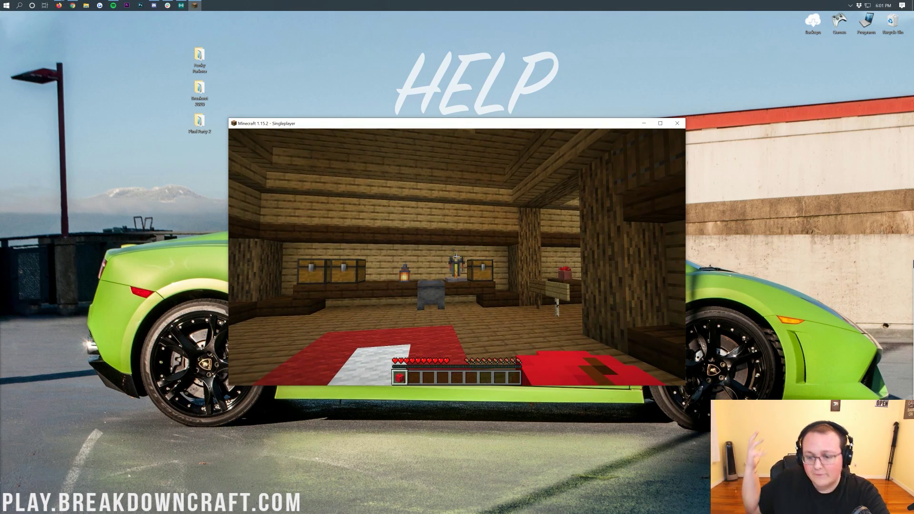